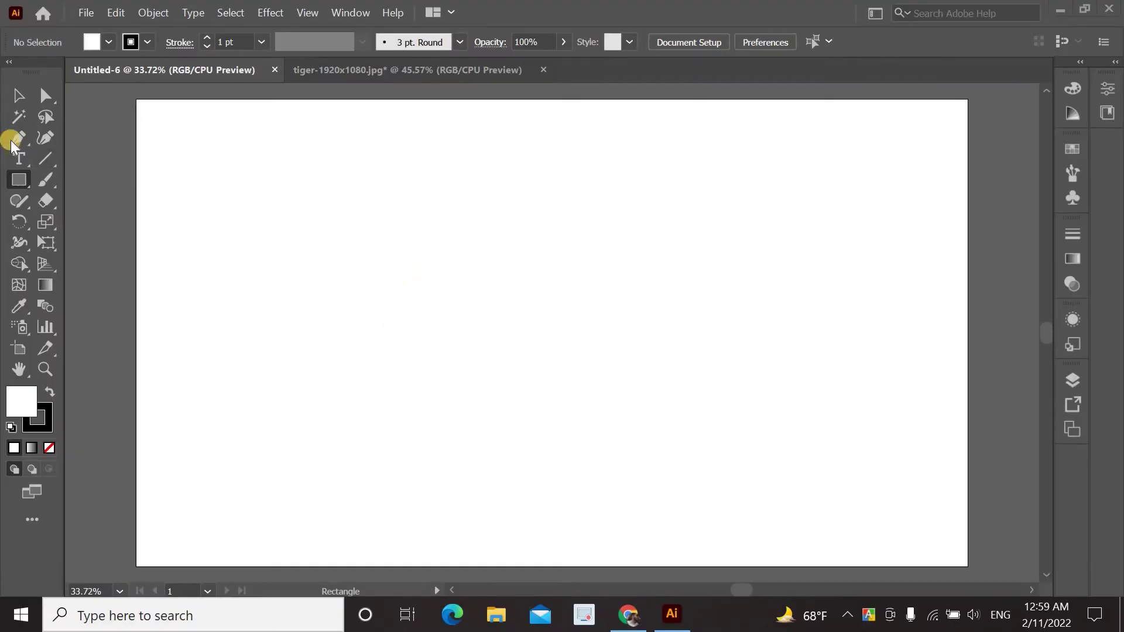
- Create a placeholder point-text line on the artboard and set its font size to 300 pt
{"action": "left_click", "coordinate": [18, 162]}
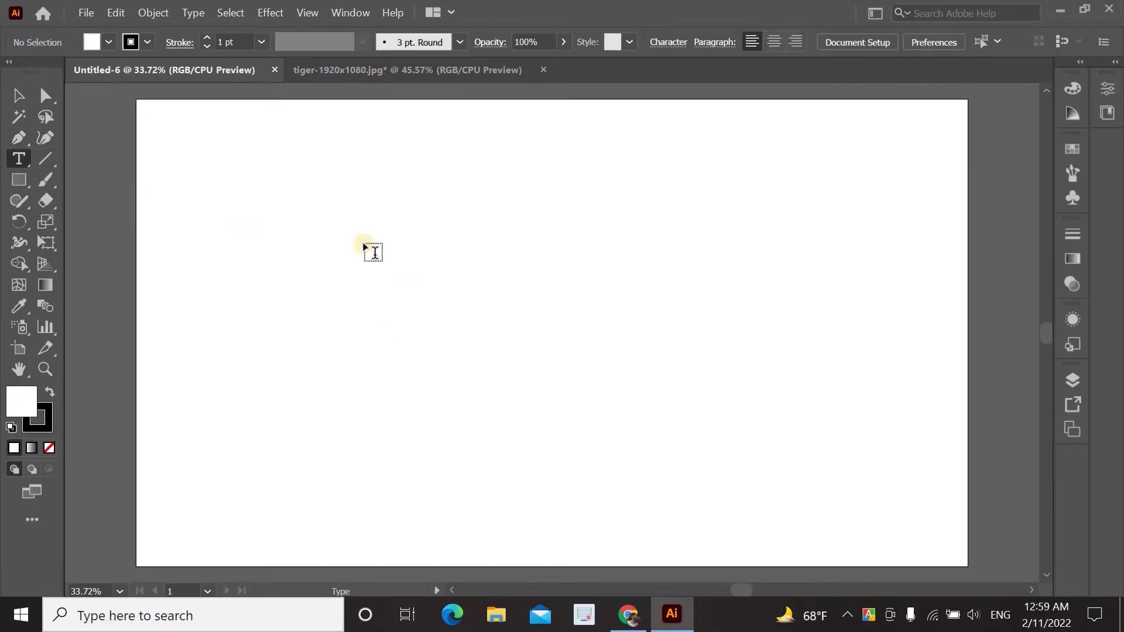
{"action": "left_click", "coordinate": [373, 294]}
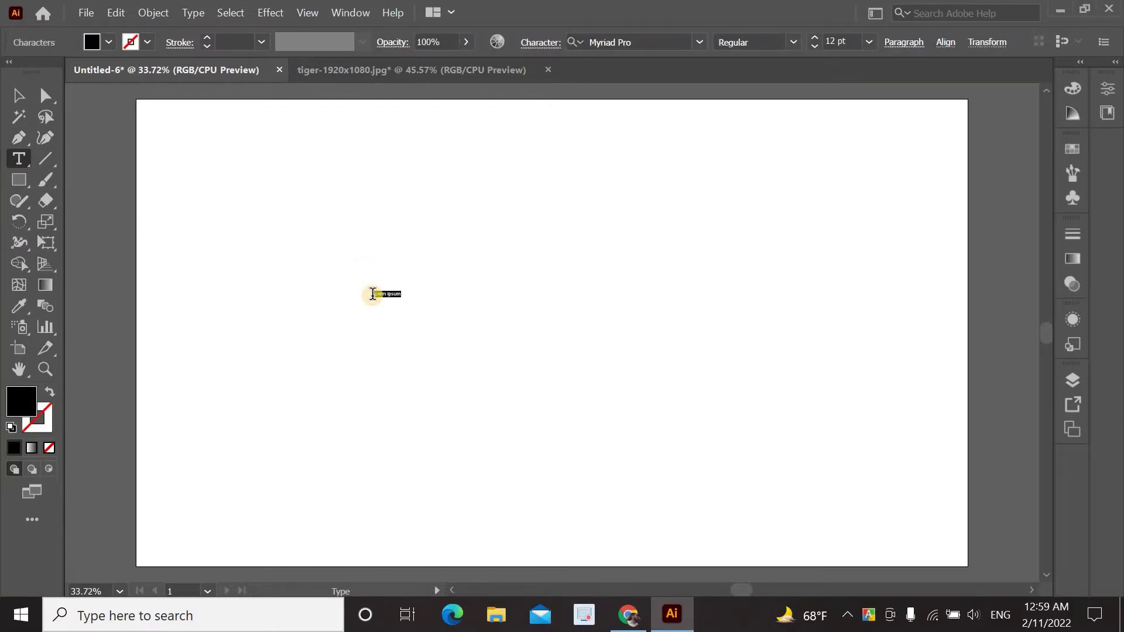
{"action": "left_click", "coordinate": [834, 41]}
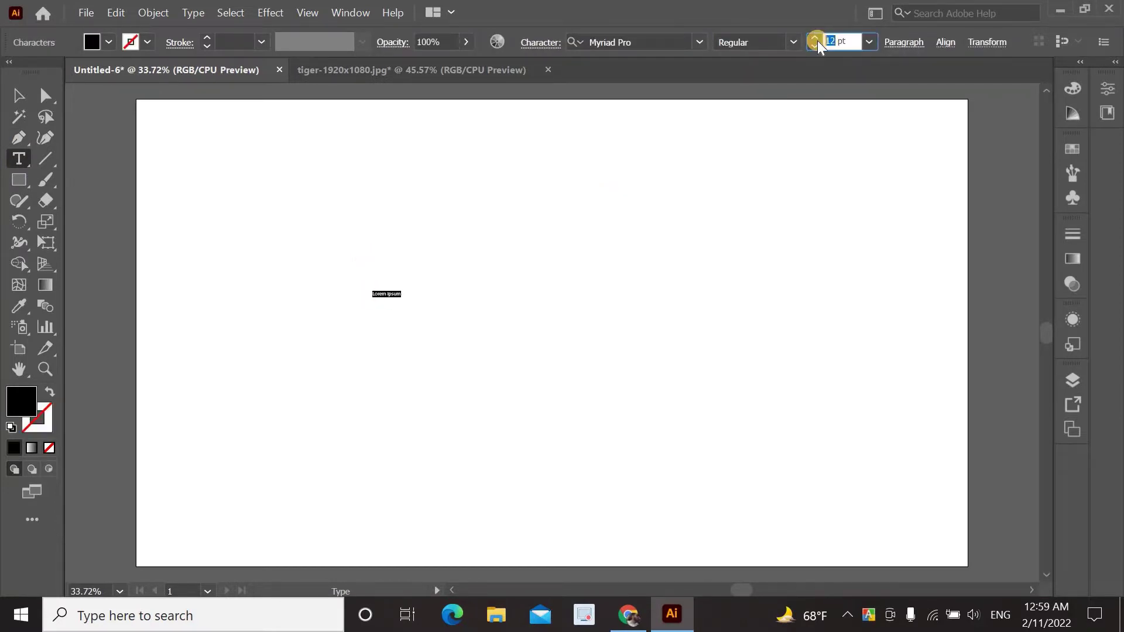
{"action": "type", "text": "3"}
{"action": "type", "text": "00"}
{"action": "key", "text": "Return"}
- Type TIGER over the placeholder text and apply the Impact font to the word
{"action": "left_click", "coordinate": [383, 291]}
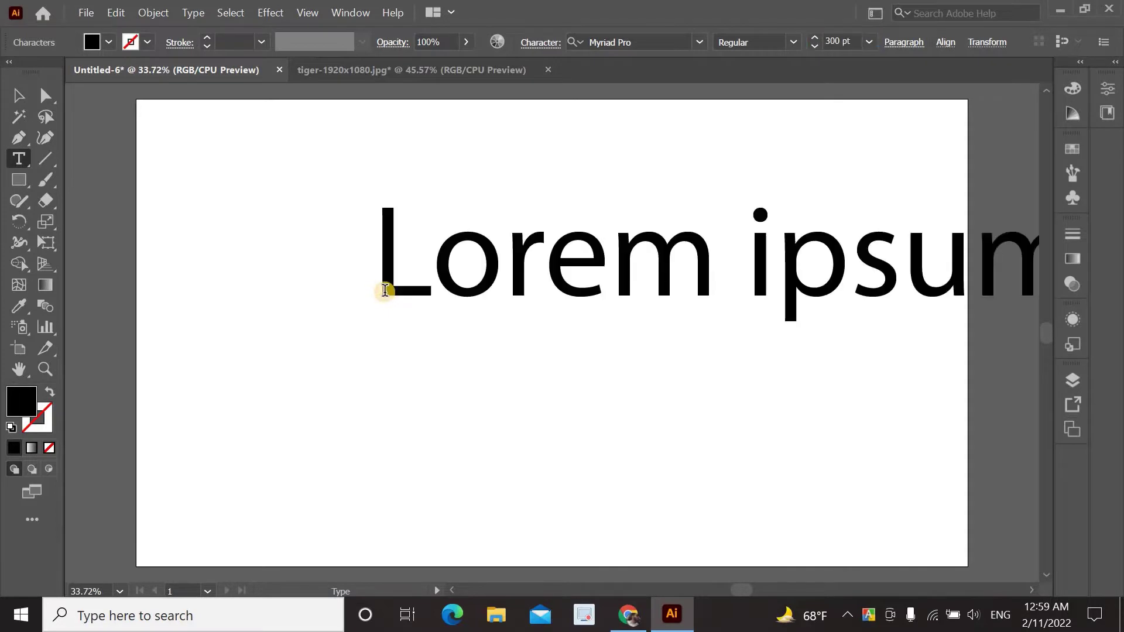
{"action": "key", "text": "ctrl+a"}
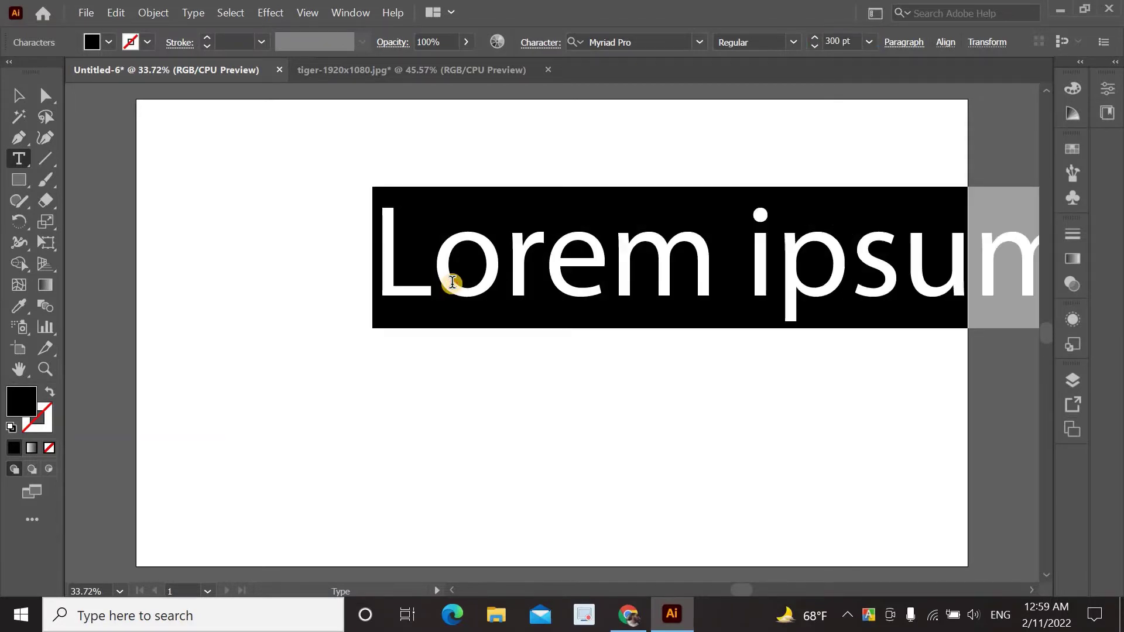
{"action": "type", "text": "T"}
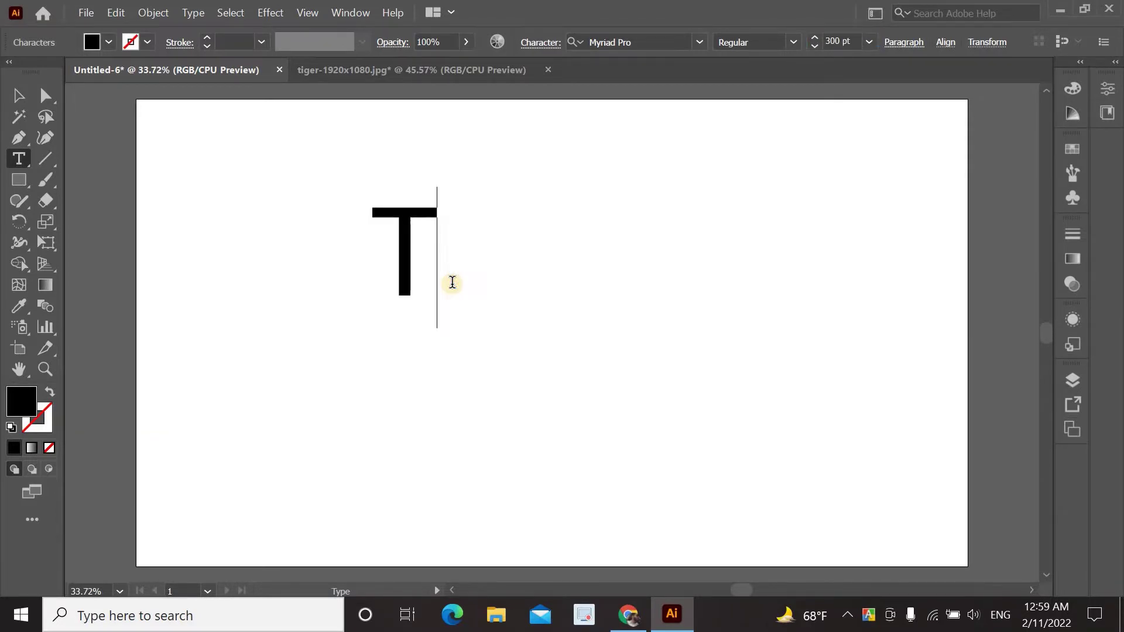
{"action": "type", "text": "I"}
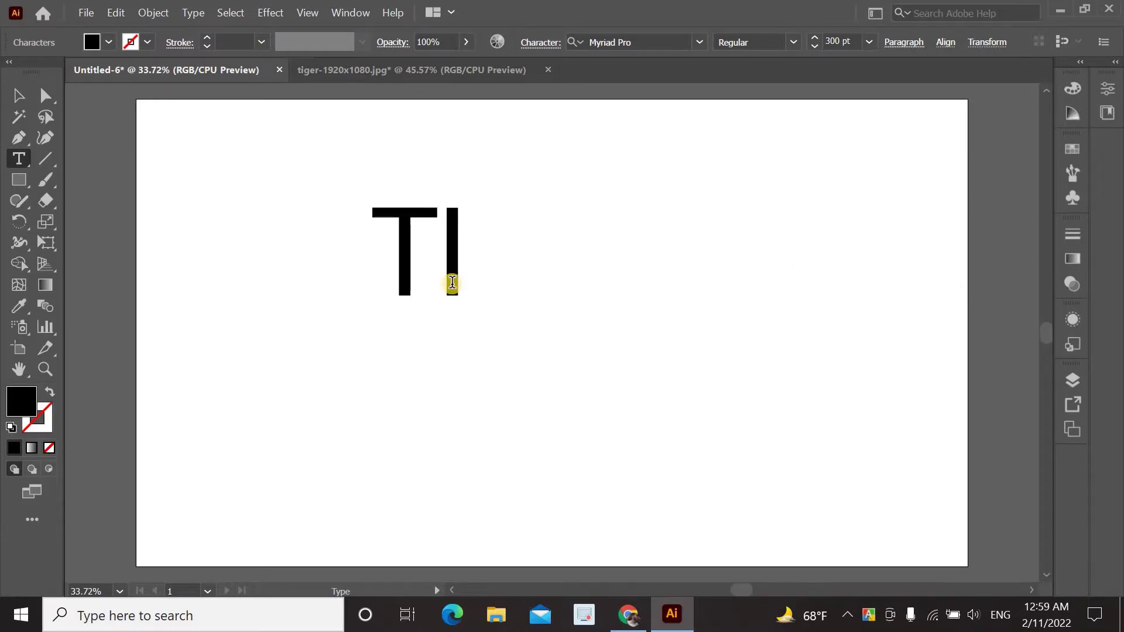
{"action": "type", "text": "GER"}
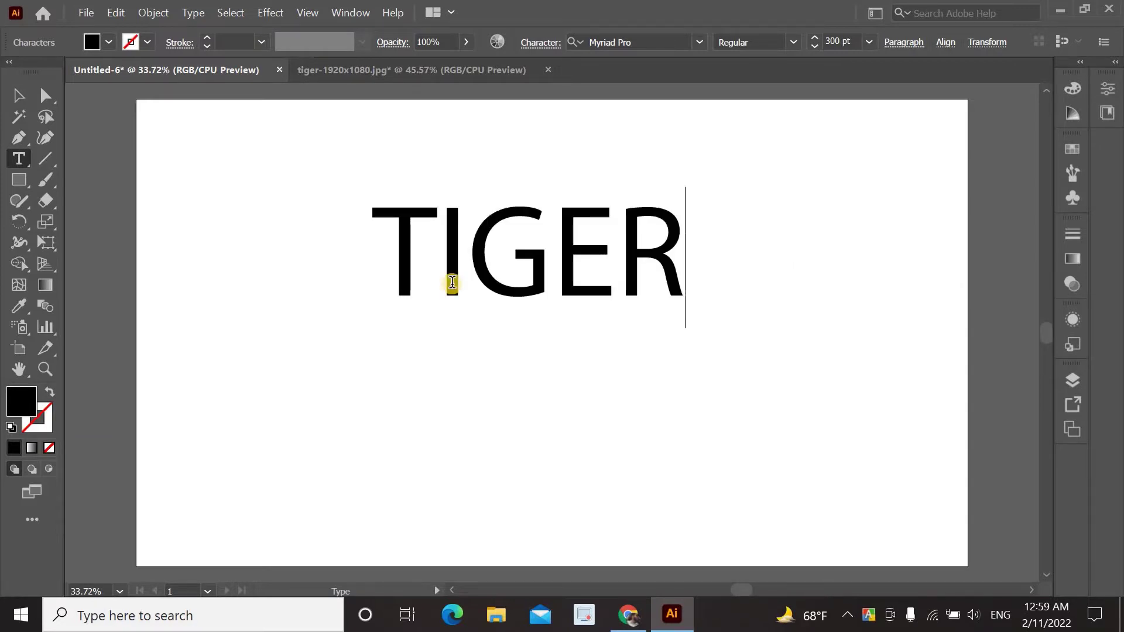
{"action": "key", "text": "ctrl+a"}
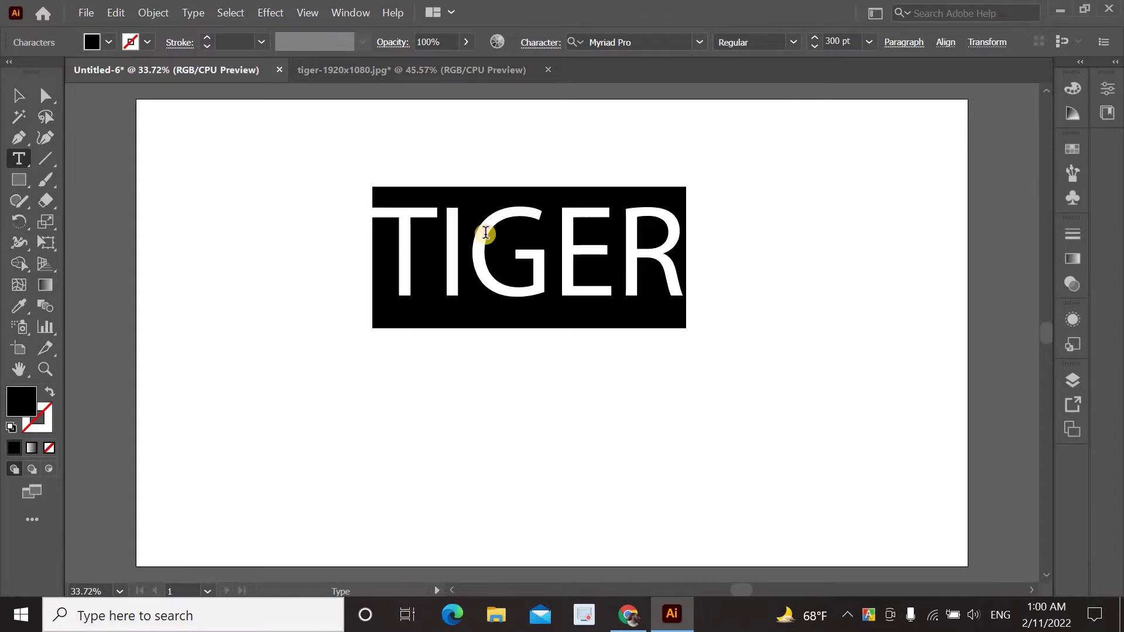
{"action": "left_click", "coordinate": [699, 44]}
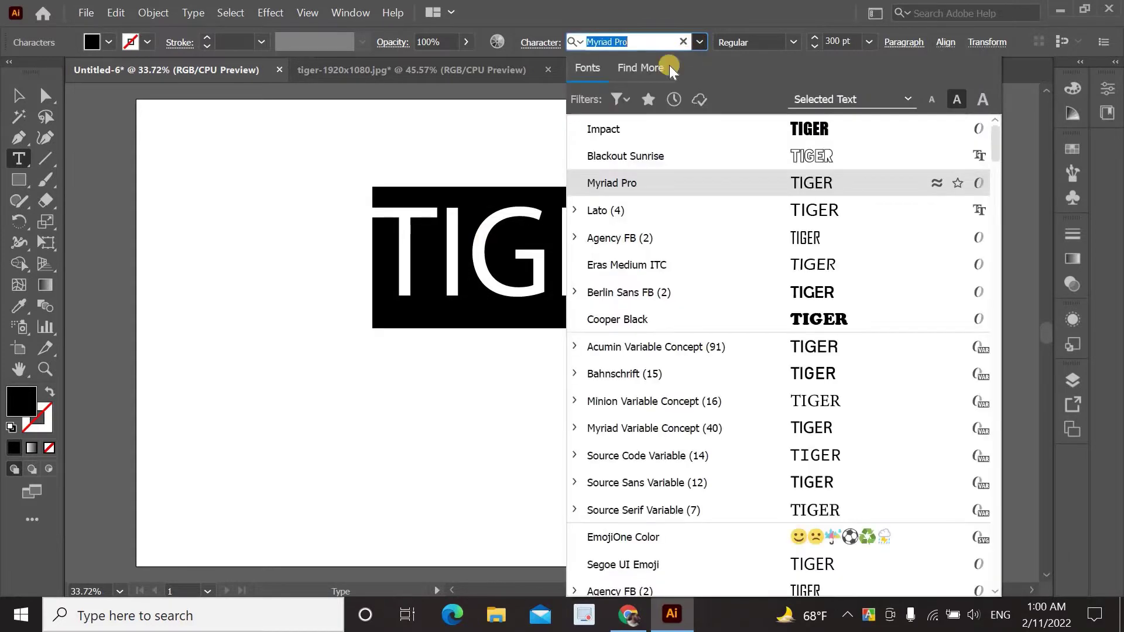
{"action": "left_click", "coordinate": [654, 124]}
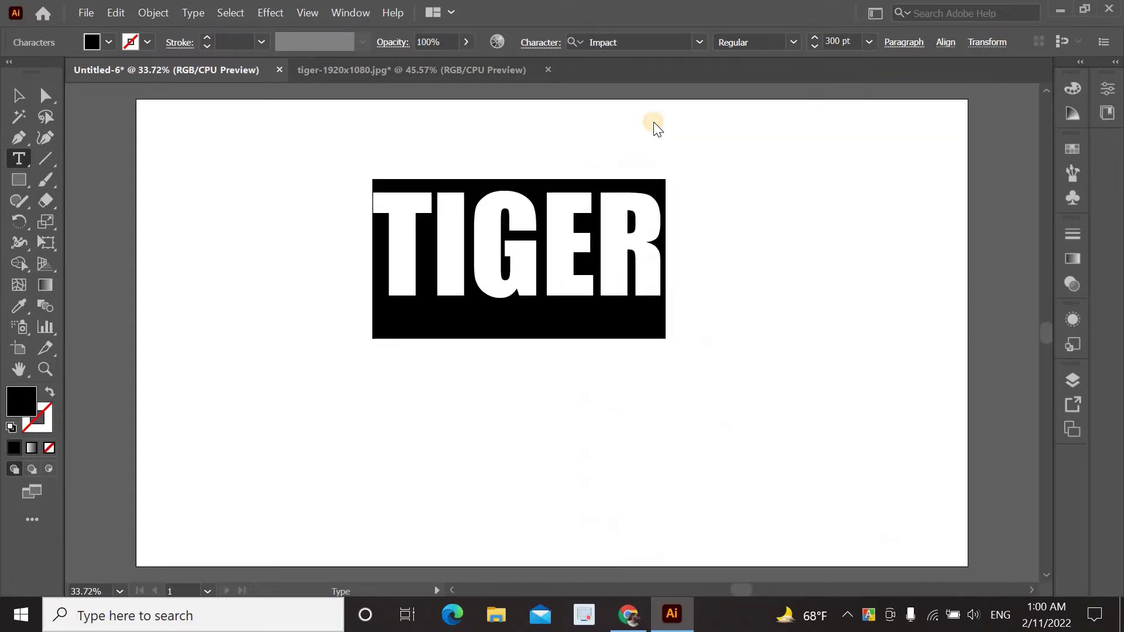
- Enlarge the Impact TIGER text to span most of the artboard and move it to the centre
{"action": "left_click", "coordinate": [19, 99]}
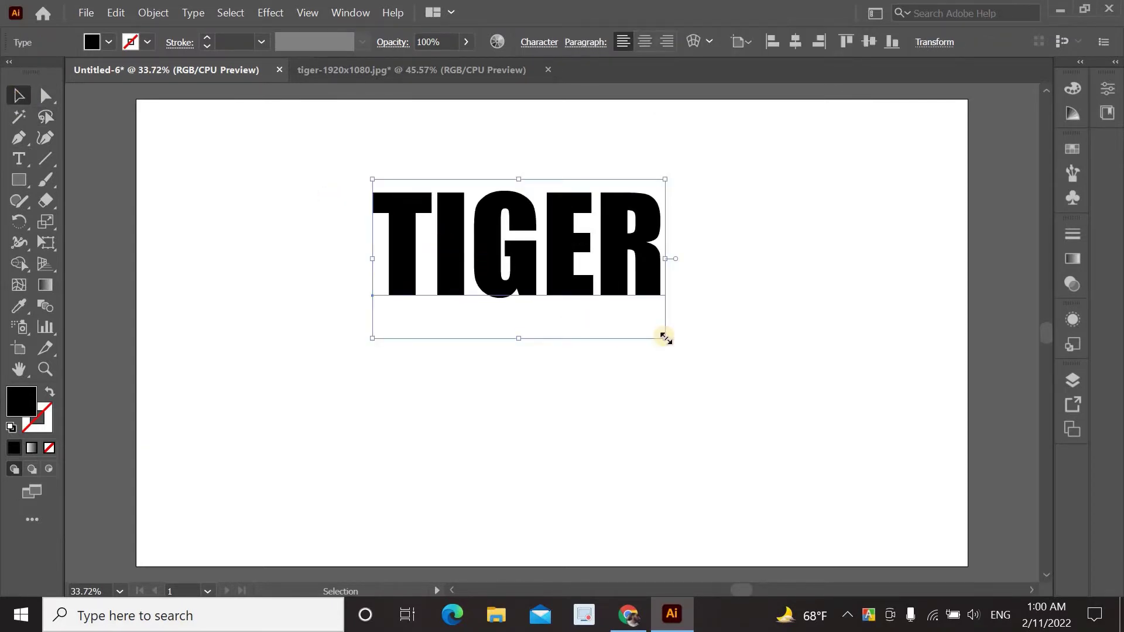
{"action": "left_click_drag", "start_coordinate": [666, 339], "coordinate": [925, 450]}
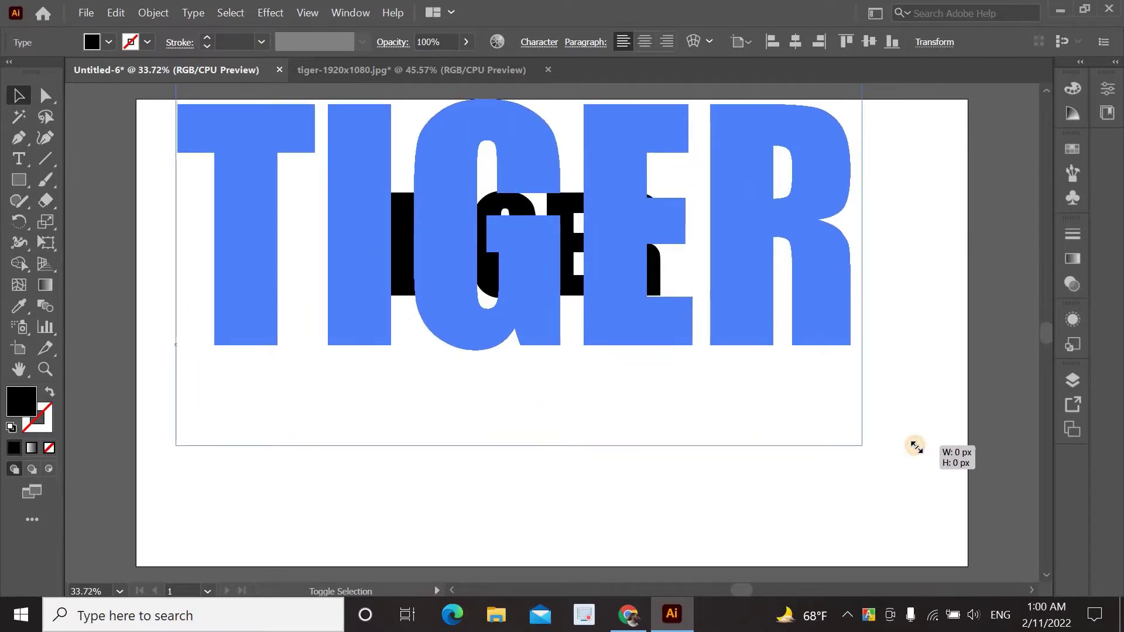
{"action": "left_click_drag", "start_coordinate": [924, 450], "coordinate": [910, 445]}
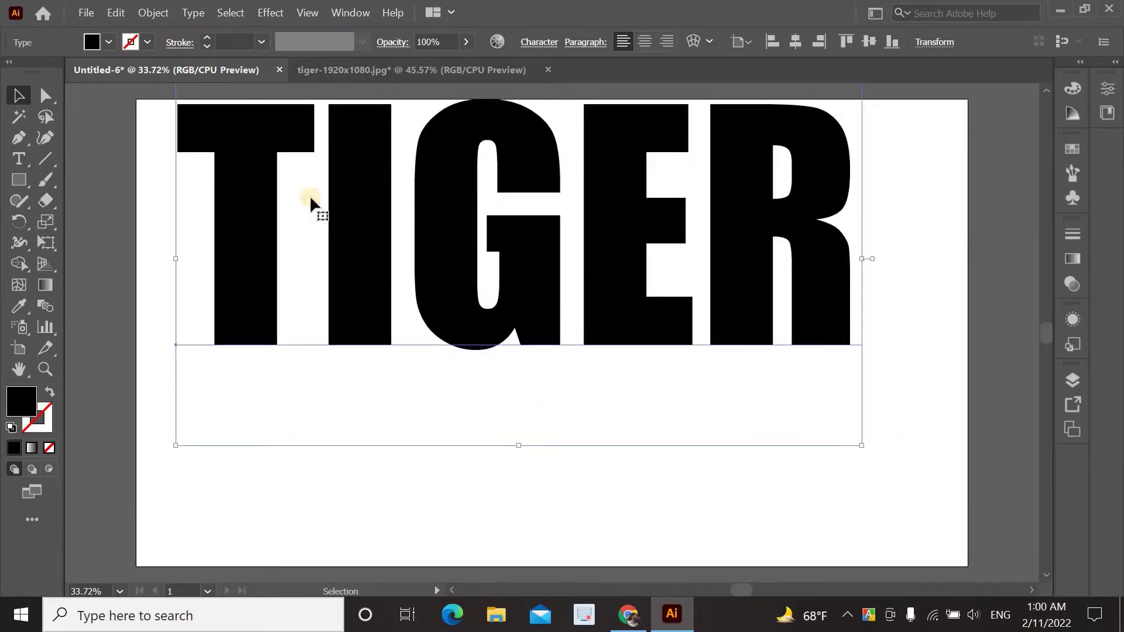
{"action": "mouse_move", "coordinate": [368, 240]}
{"action": "left_mouse_down"}
{"action": "mouse_move", "coordinate": [366, 274]}
{"action": "mouse_move", "coordinate": [400, 297]}
{"action": "left_mouse_up"}
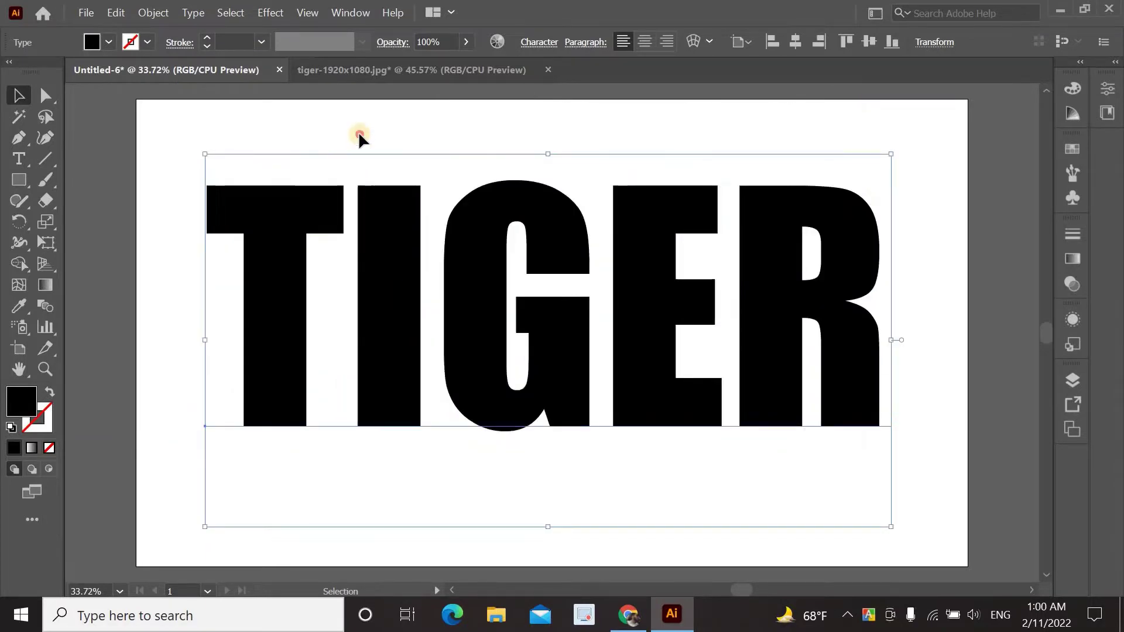
{"action": "left_click", "coordinate": [362, 140]}
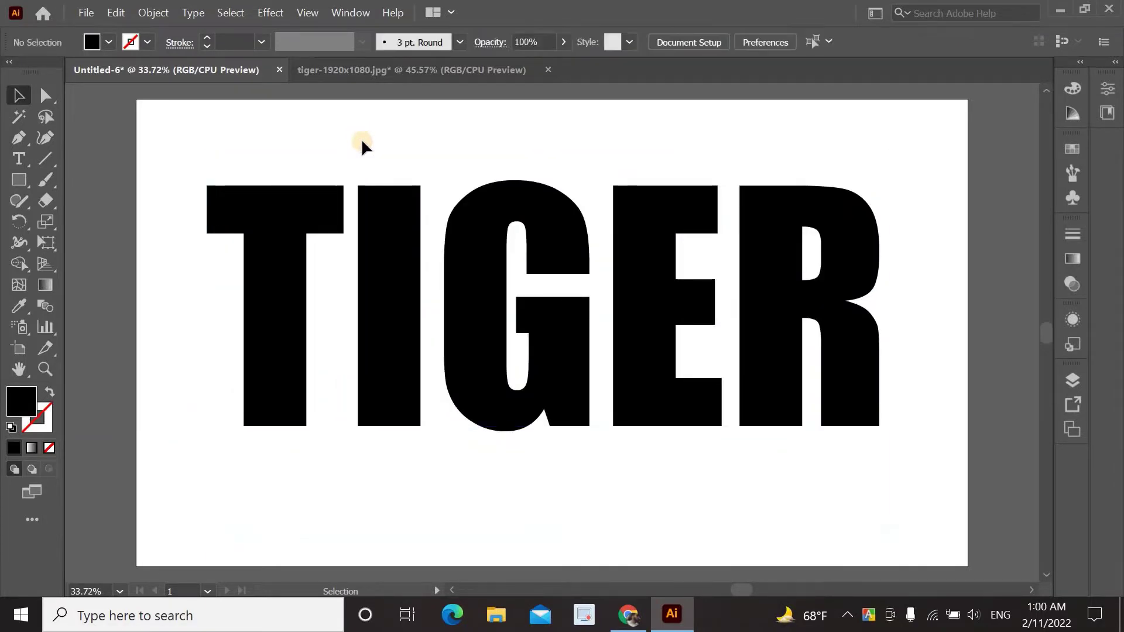
- Convert the TIGER text to outlines and ungroup the letters
{"action": "left_click", "coordinate": [378, 206]}
{"action": "right_click", "coordinate": [379, 205]}
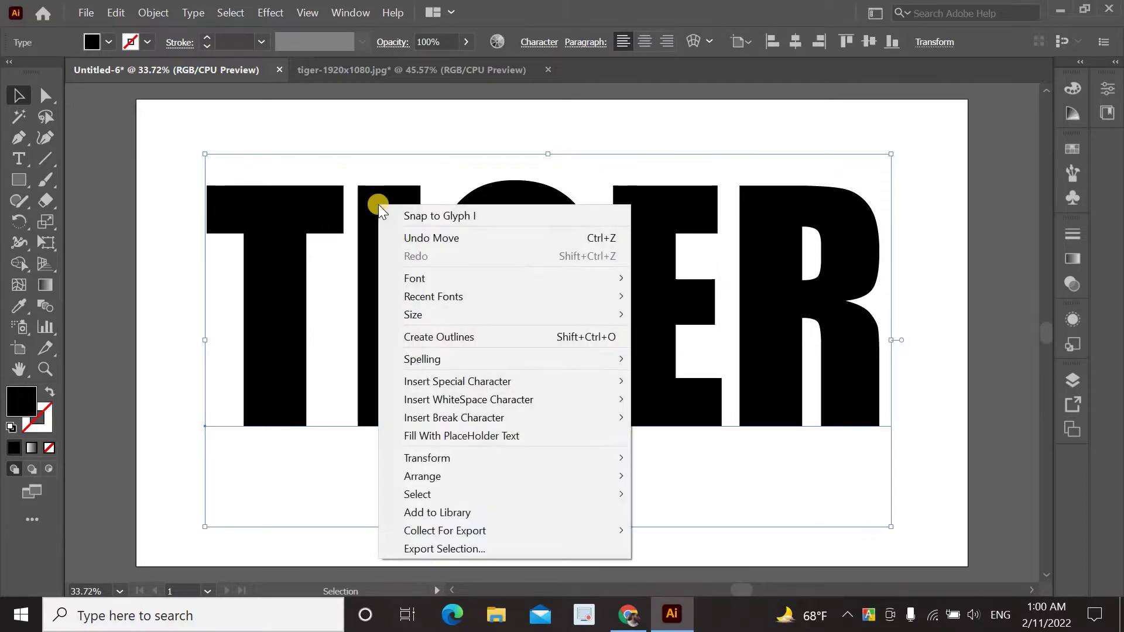
{"action": "left_click", "coordinate": [408, 336]}
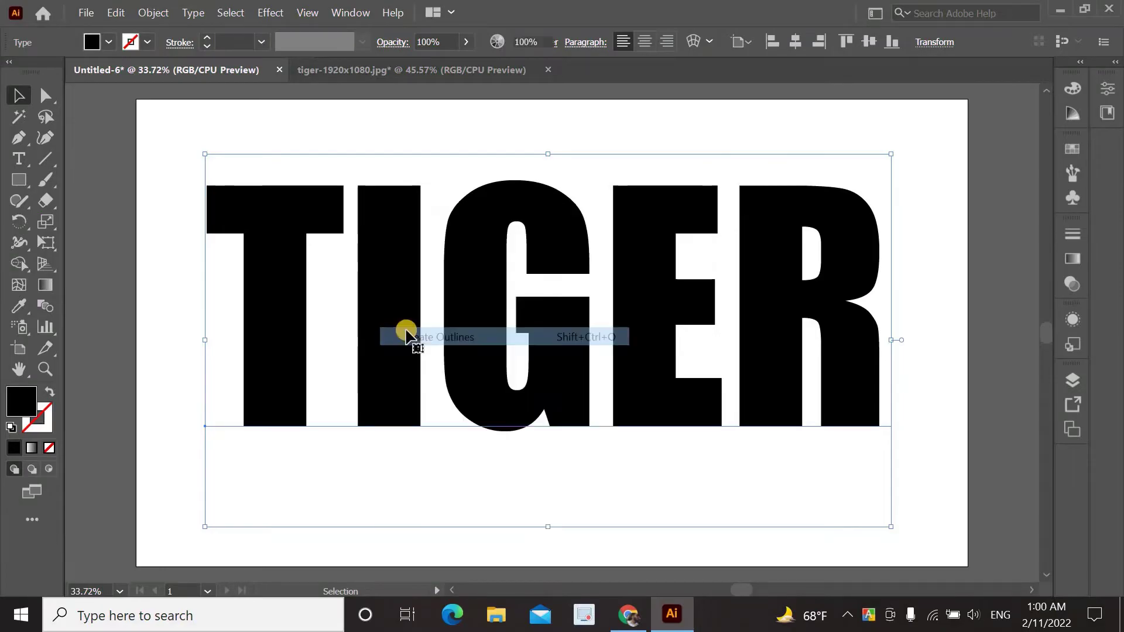
{"action": "right_click", "coordinate": [374, 280]}
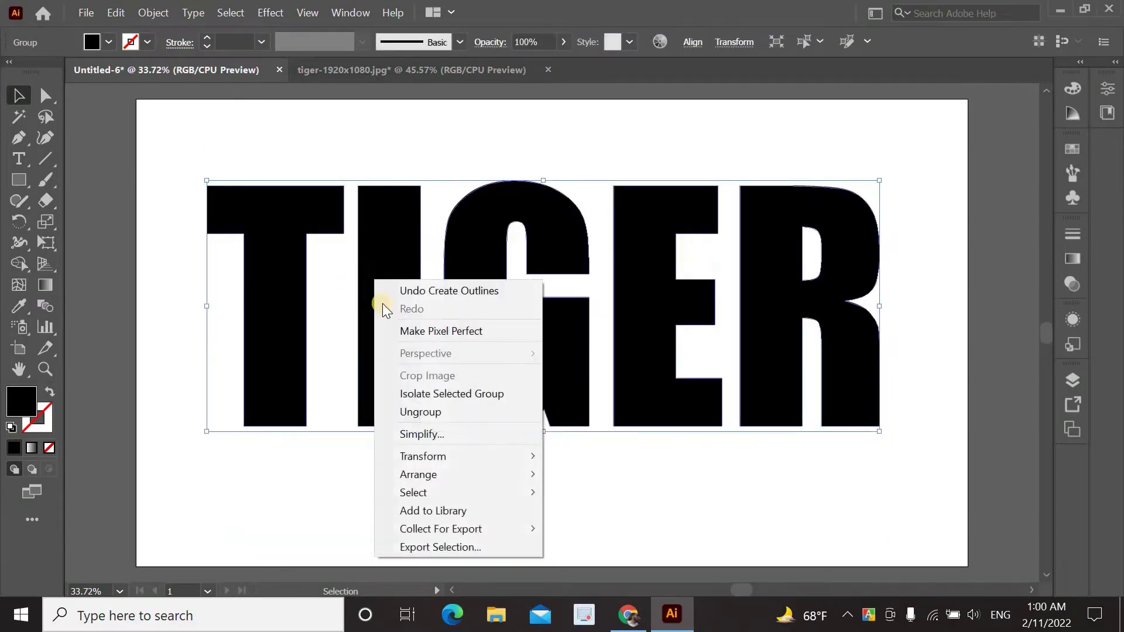
{"action": "left_click", "coordinate": [412, 412]}
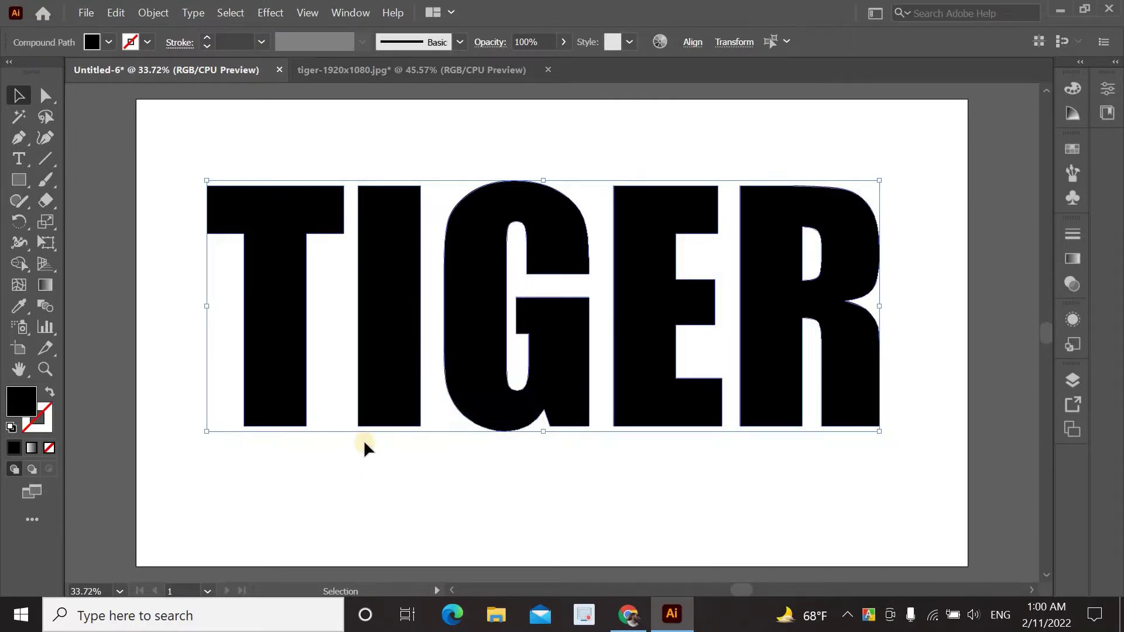
- Select all five letters and combine them into a single compound path
{"action": "left_click", "coordinate": [363, 440]}
{"action": "left_click", "coordinate": [398, 365]}
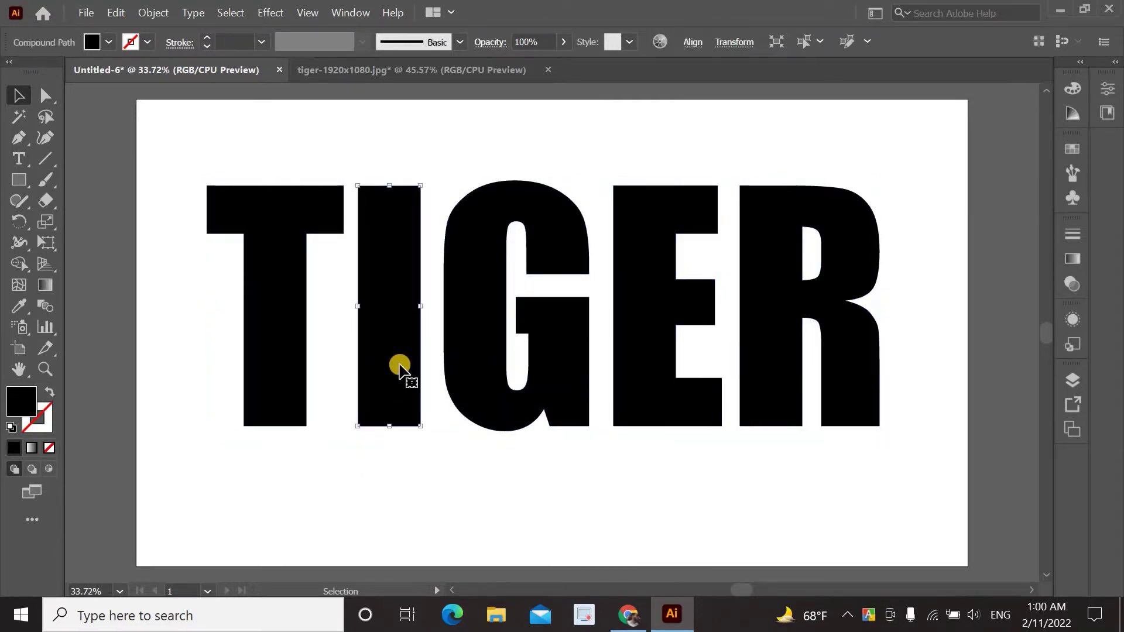
{"action": "mouse_move", "coordinate": [170, 165]}
{"action": "left_mouse_down"}
{"action": "mouse_move", "coordinate": [894, 477]}
{"action": "mouse_move", "coordinate": [883, 480]}
{"action": "left_mouse_up"}
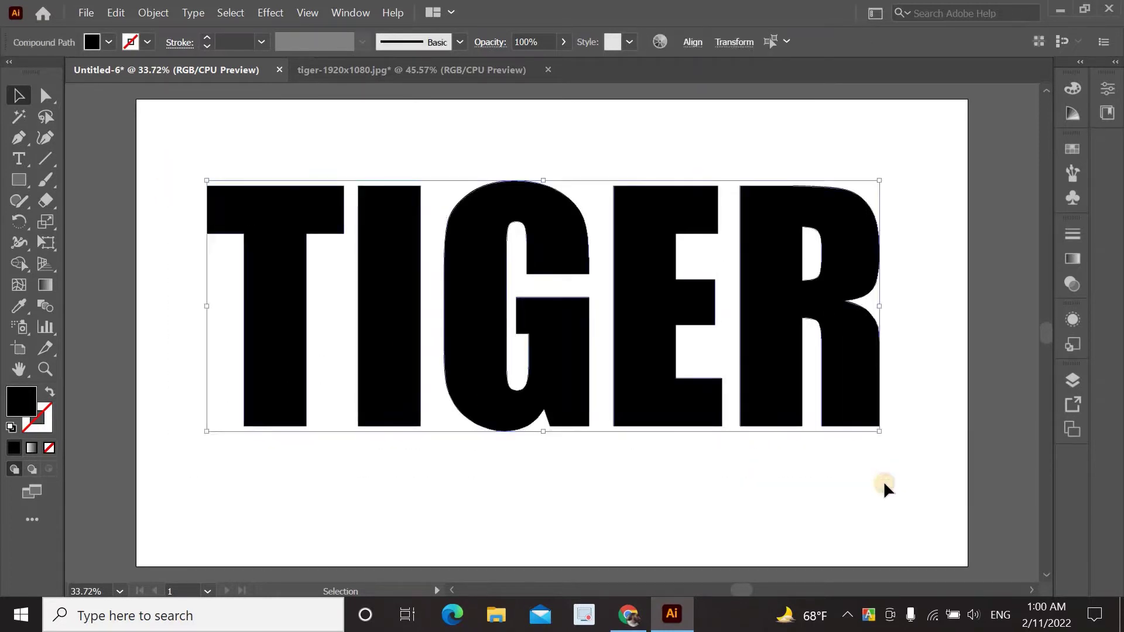
{"action": "left_click", "coordinate": [151, 18]}
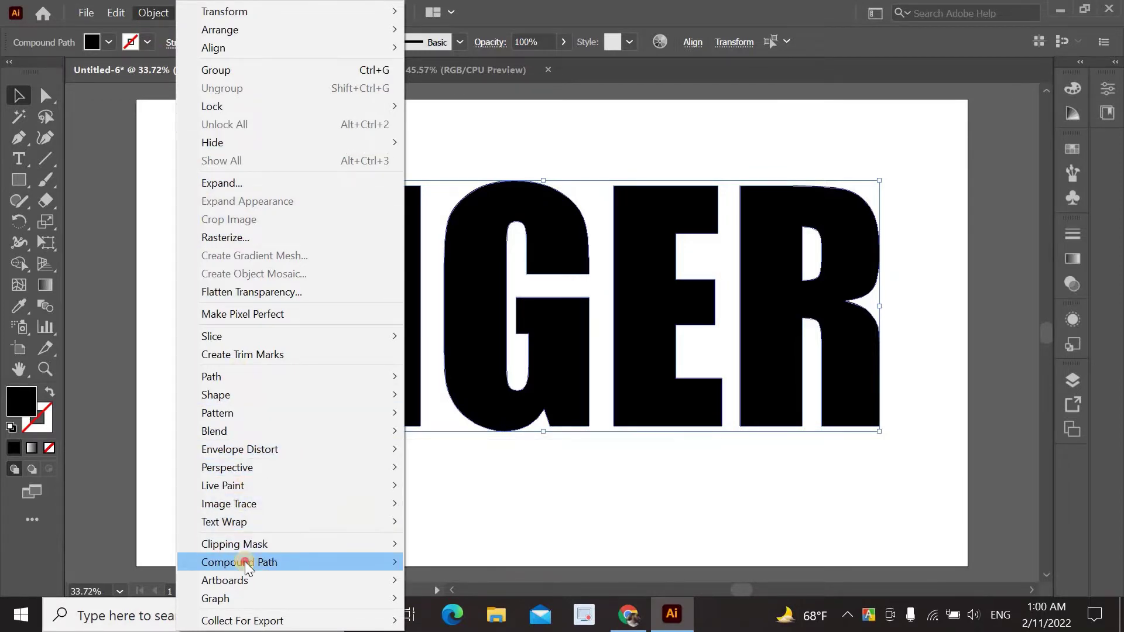
{"action": "mouse_move", "coordinate": [239, 562]}
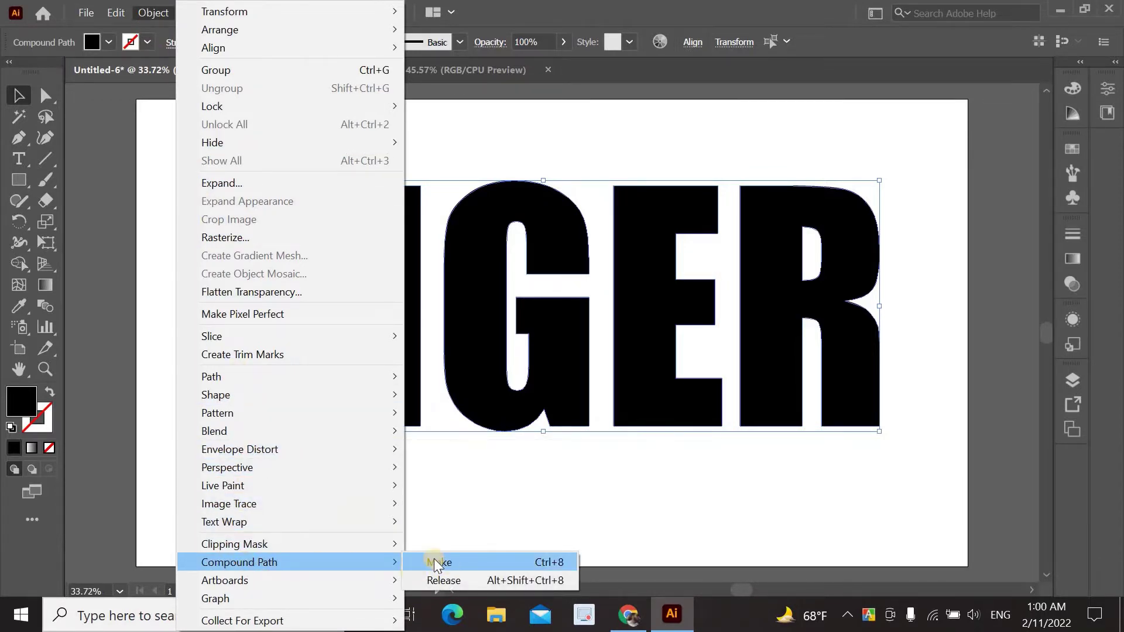
{"action": "left_click", "coordinate": [445, 562]}
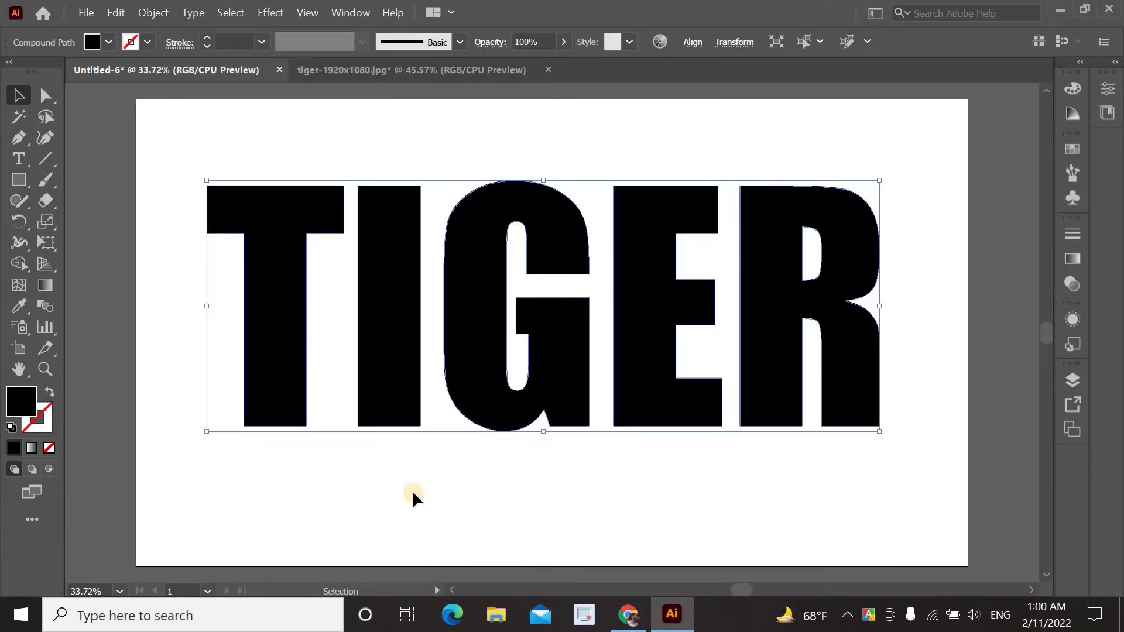
{"action": "left_click", "coordinate": [385, 490]}
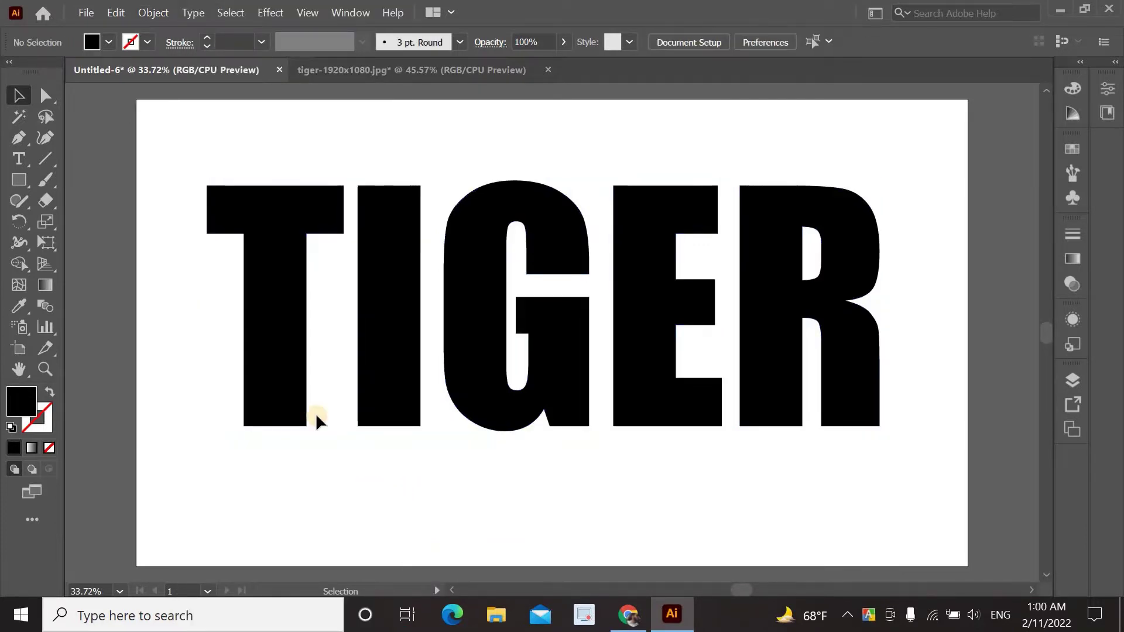
{"action": "left_click", "coordinate": [284, 377]}
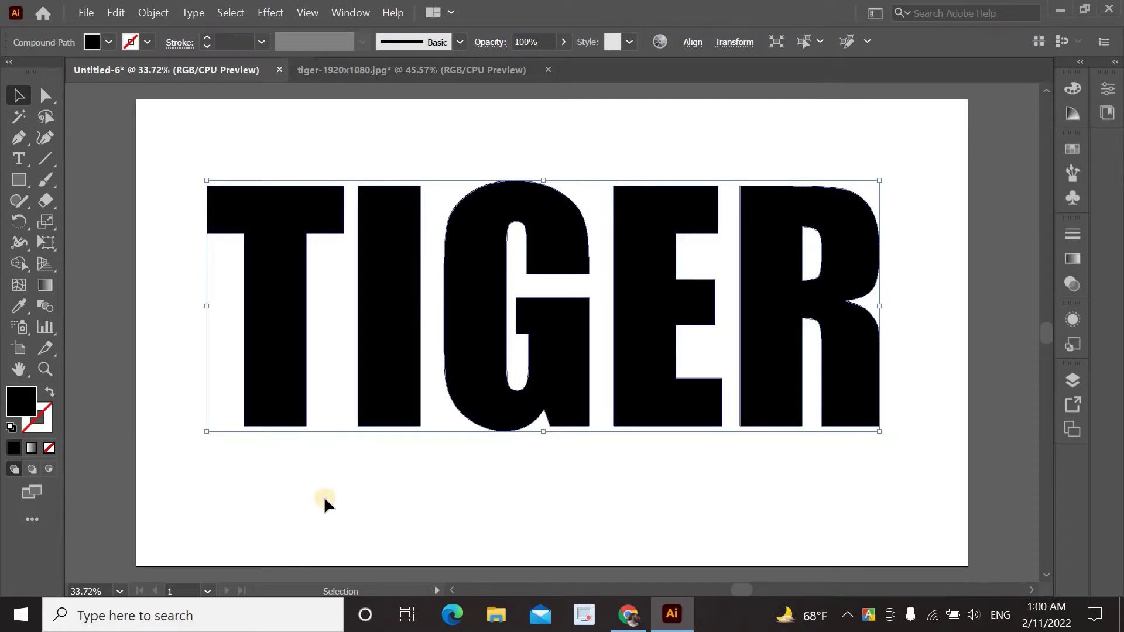
- Bring the tiger photo from the tiger-1920x1080.jpg tab into the TIGER document
{"action": "left_click", "coordinate": [313, 466]}
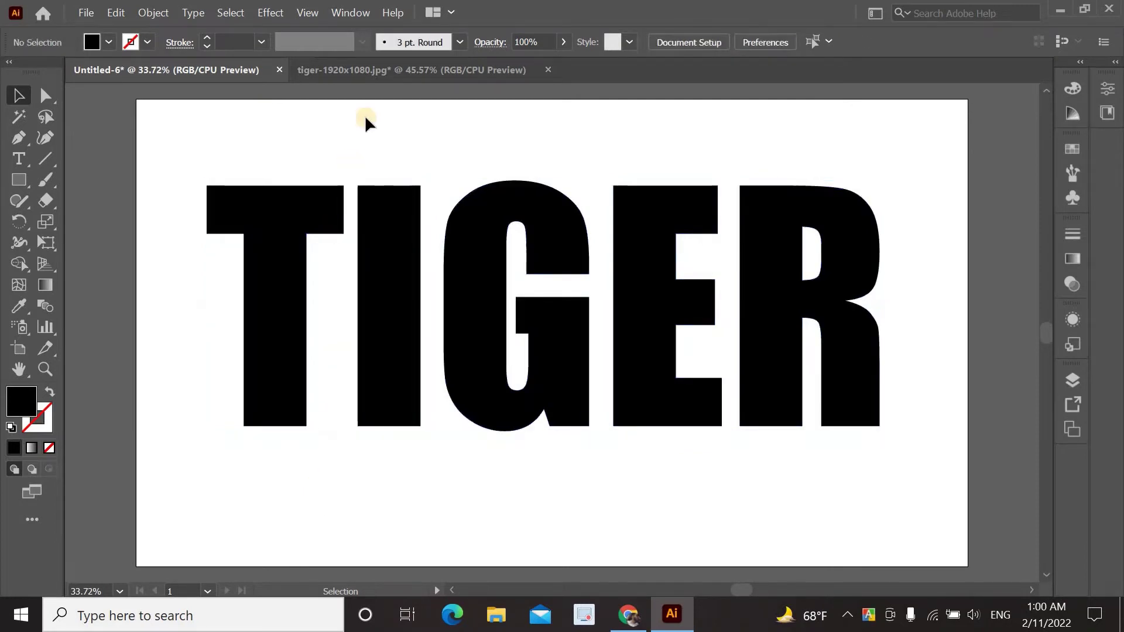
{"action": "left_click", "coordinate": [376, 71]}
{"action": "scroll", "coordinate": [404, 206], "scroll_direction": "up", "scroll_amount": 2}
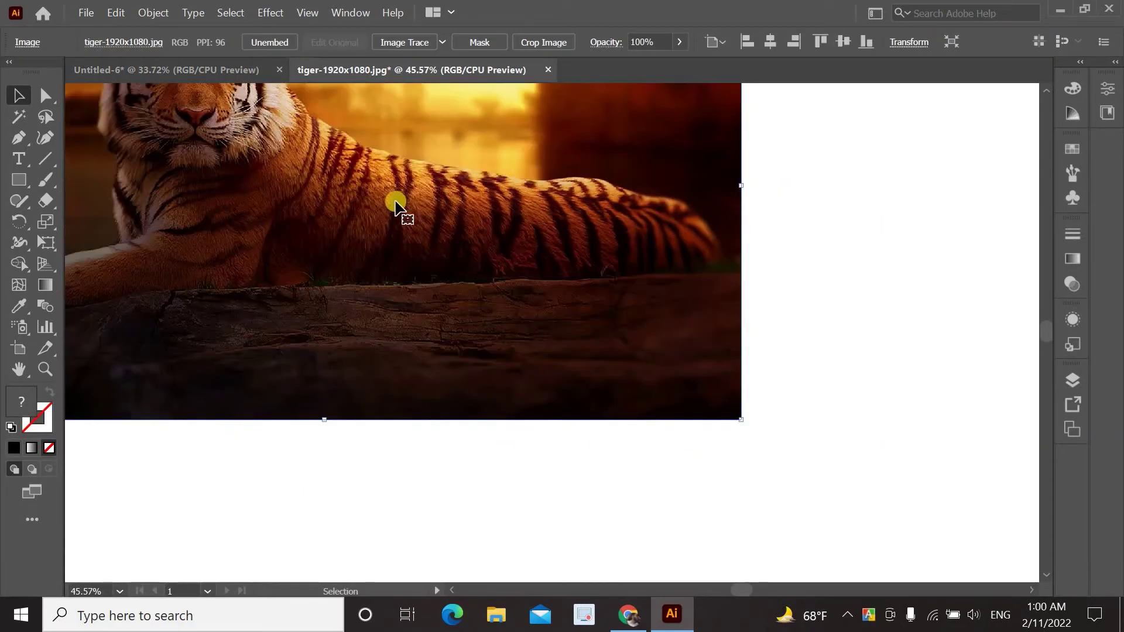
{"action": "scroll", "coordinate": [354, 213], "scroll_direction": "up", "scroll_amount": 3}
{"action": "scroll", "coordinate": [360, 221], "scroll_direction": "up", "scroll_amount": 1}
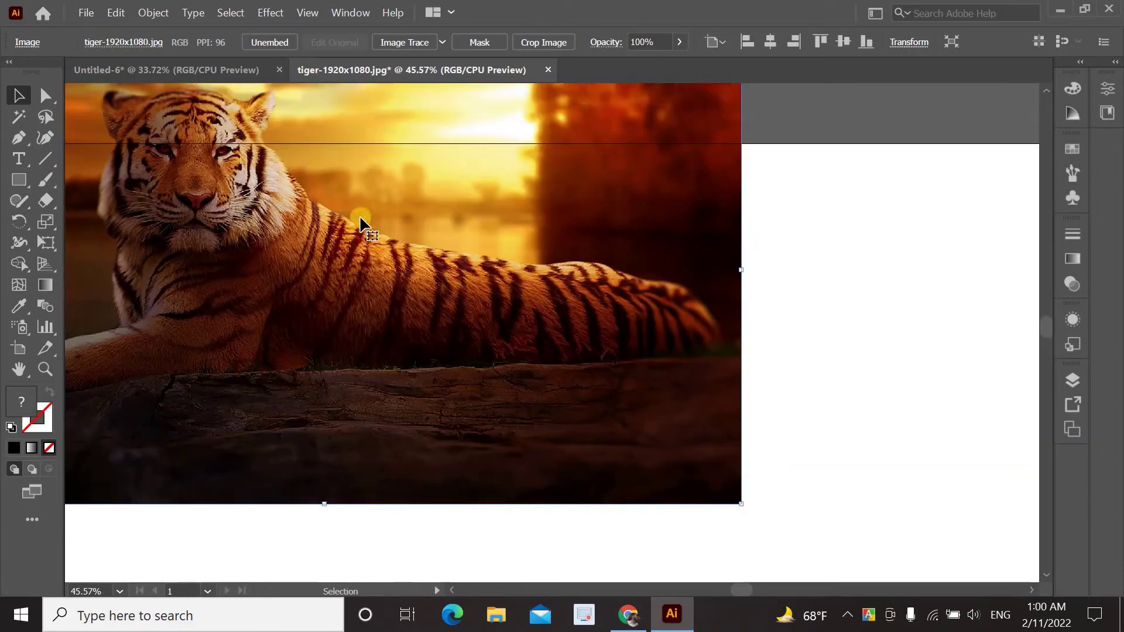
{"action": "mouse_move", "coordinate": [361, 200]}
{"action": "left_mouse_down"}
{"action": "mouse_move", "coordinate": [205, 69]}
{"action": "mouse_move", "coordinate": [377, 205]}
{"action": "left_mouse_up"}
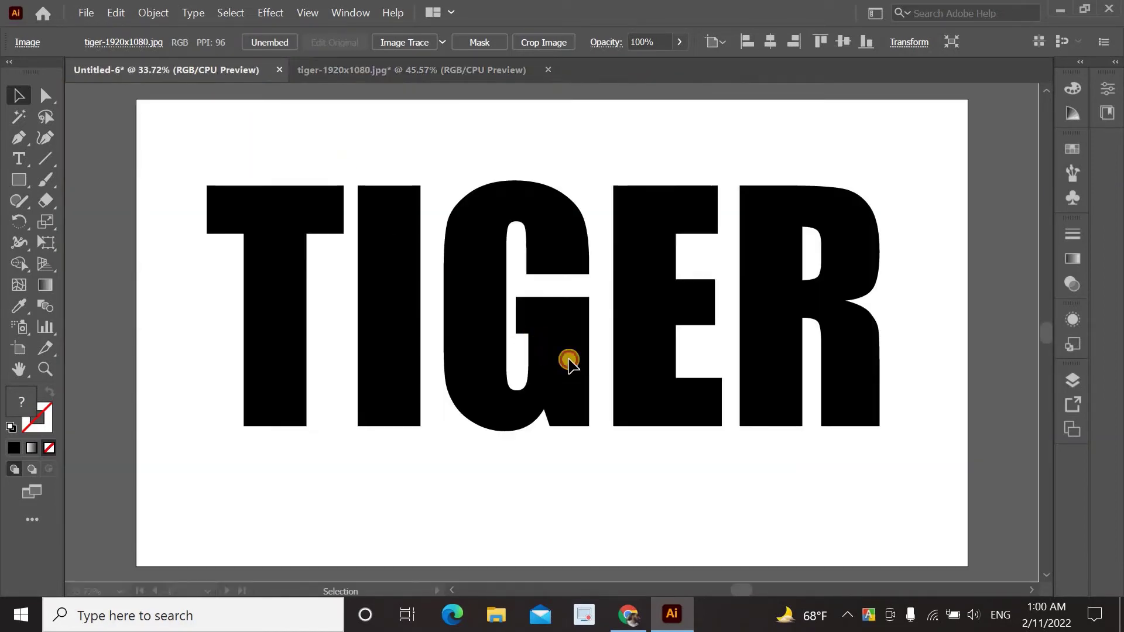
{"action": "left_click_drag", "start_coordinate": [535, 338], "coordinate": [566, 359]}
- Send the tiger photo behind the letters and shift it up and left
{"action": "right_click", "coordinate": [528, 304]}
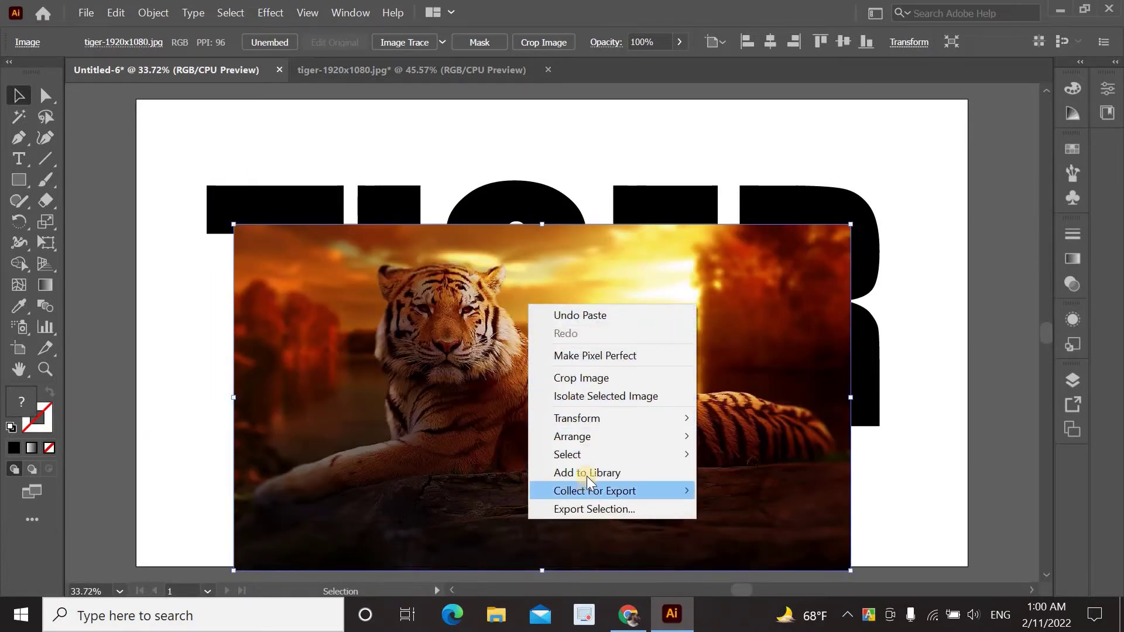
{"action": "mouse_move", "coordinate": [573, 437]}
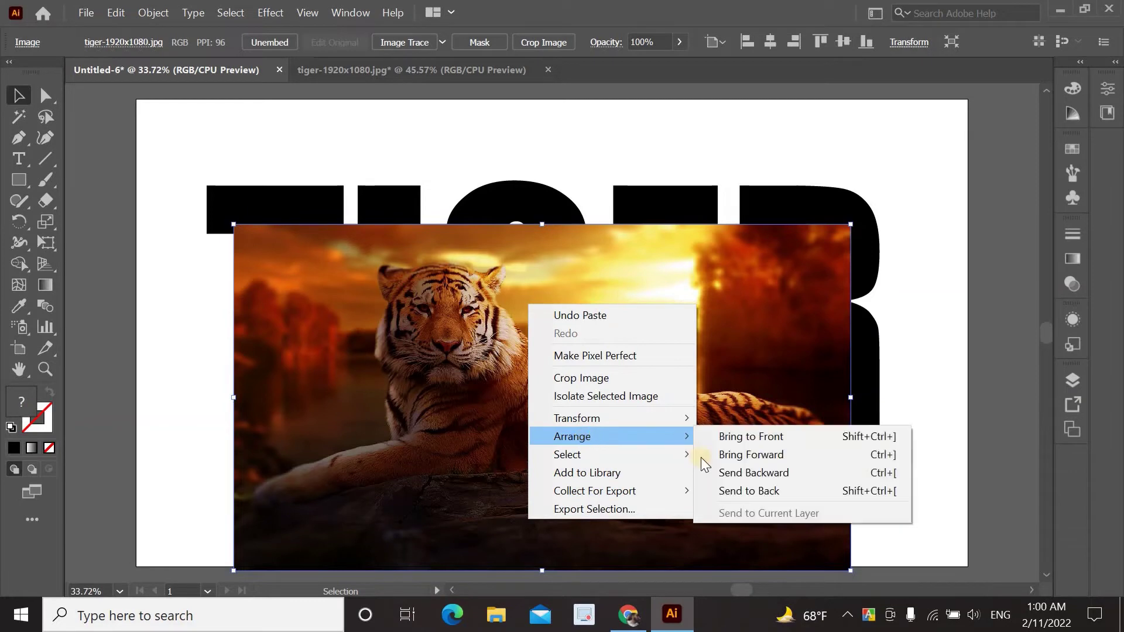
{"action": "left_click", "coordinate": [736, 491]}
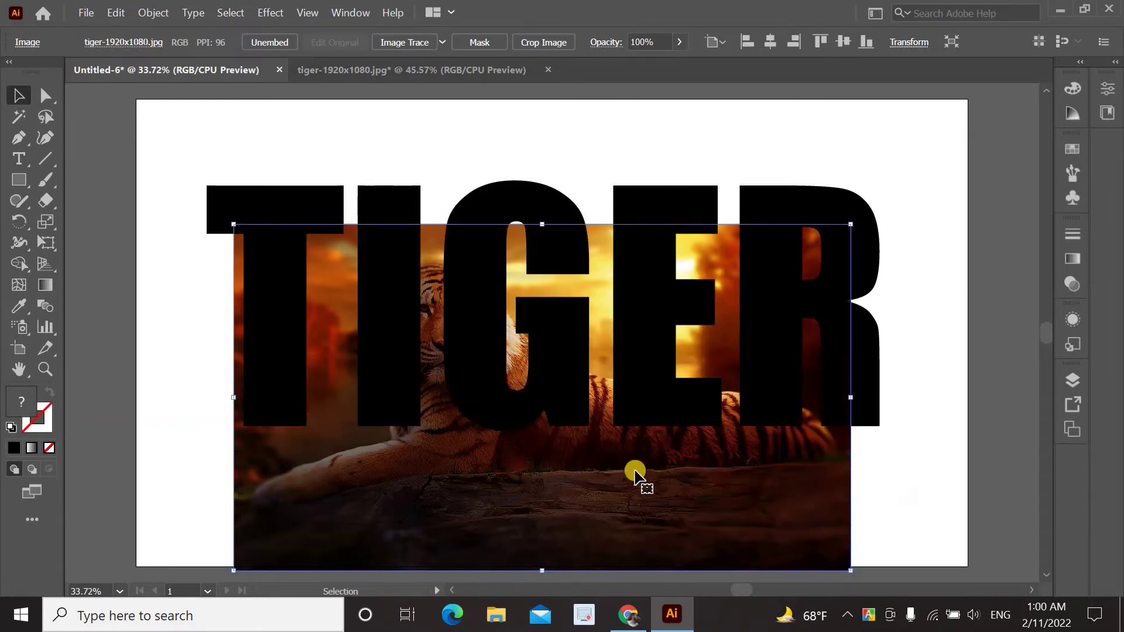
{"action": "left_click_drag", "start_coordinate": [475, 489], "coordinate": [461, 439]}
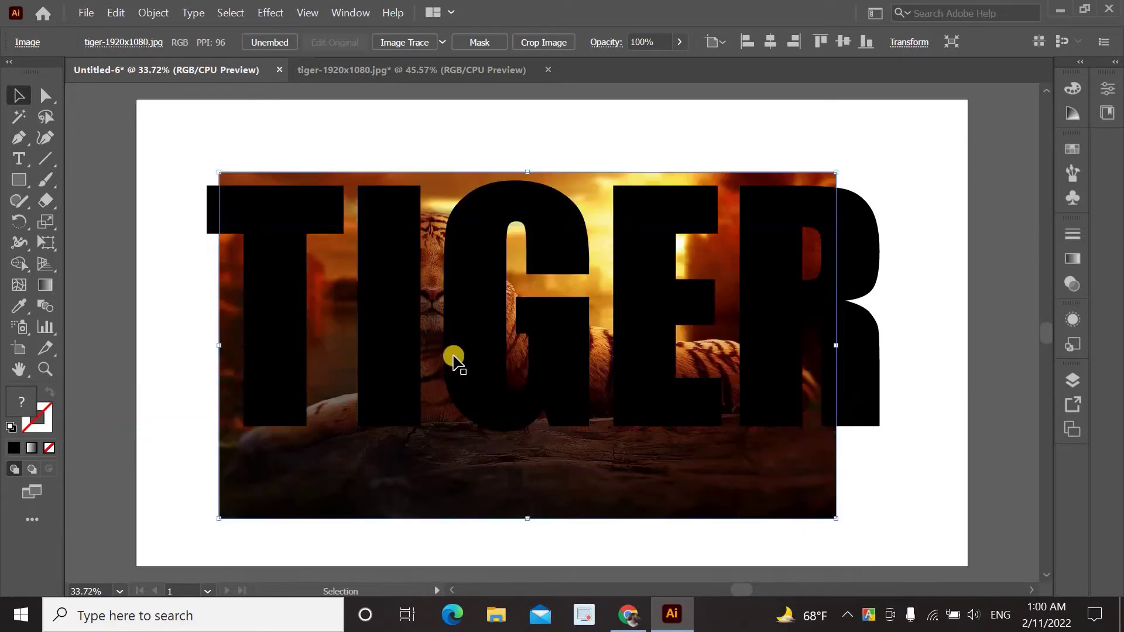
- Swap TIGER's fill and stroke, then stretch and nudge the tiger photo to cover every letter
{"action": "left_click", "coordinate": [463, 343]}
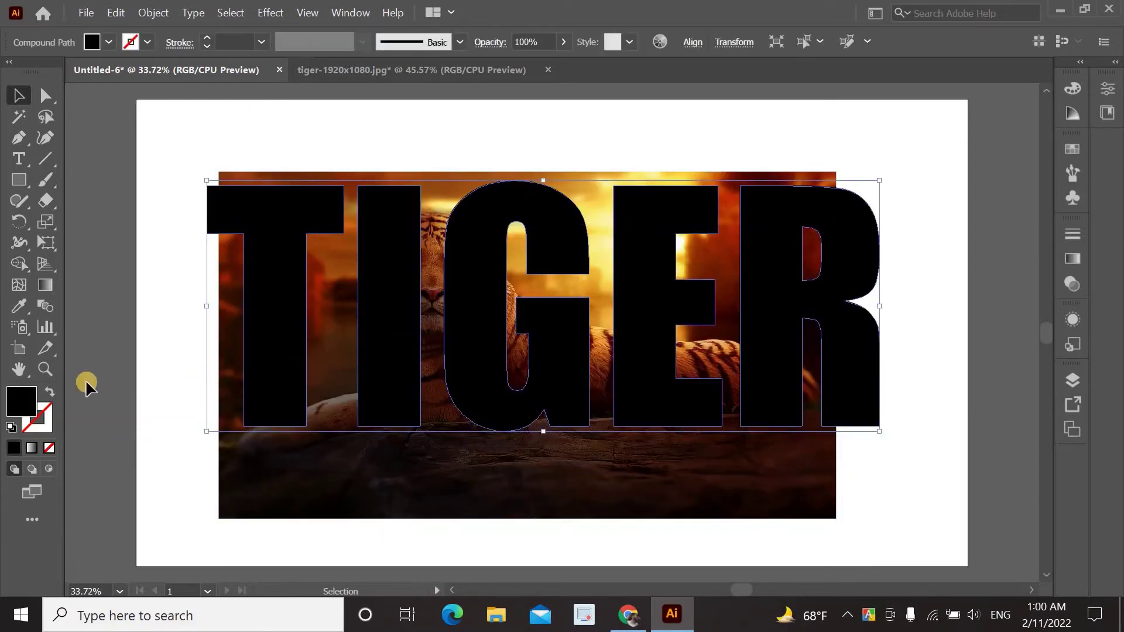
{"action": "left_click", "coordinate": [49, 395]}
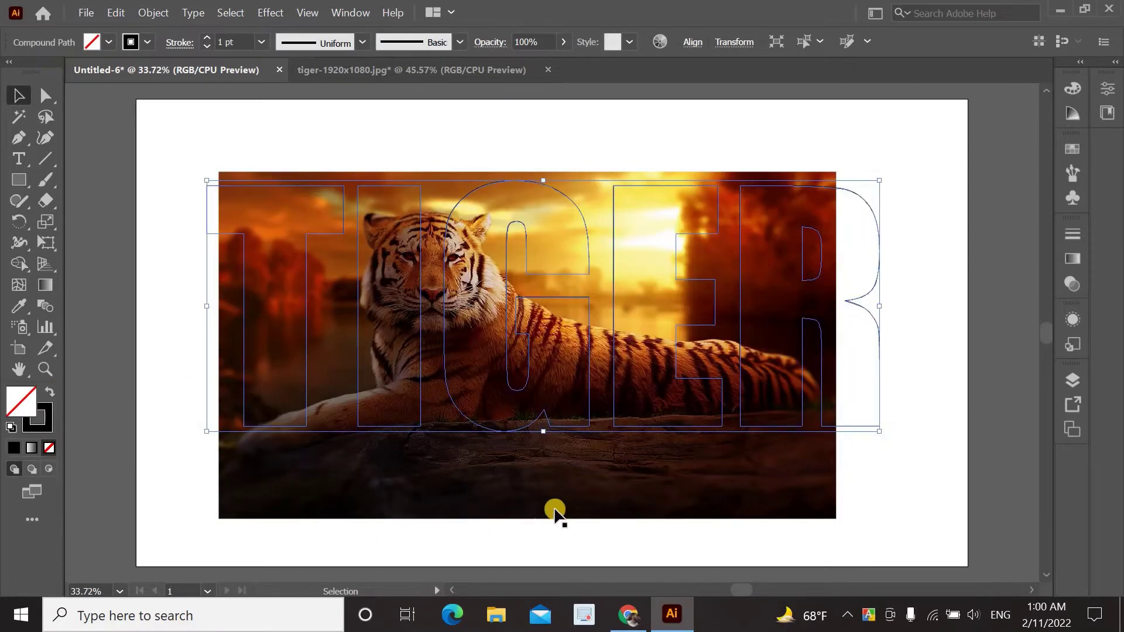
{"action": "left_click", "coordinate": [559, 475]}
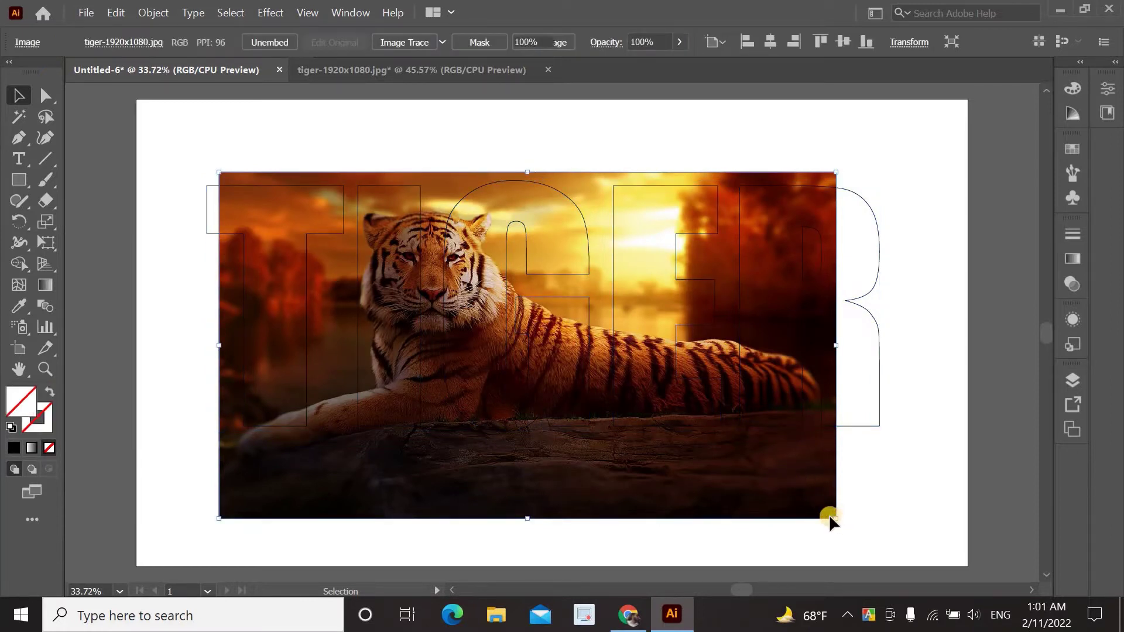
{"action": "left_click_drag", "start_coordinate": [836, 518], "coordinate": [903, 540]}
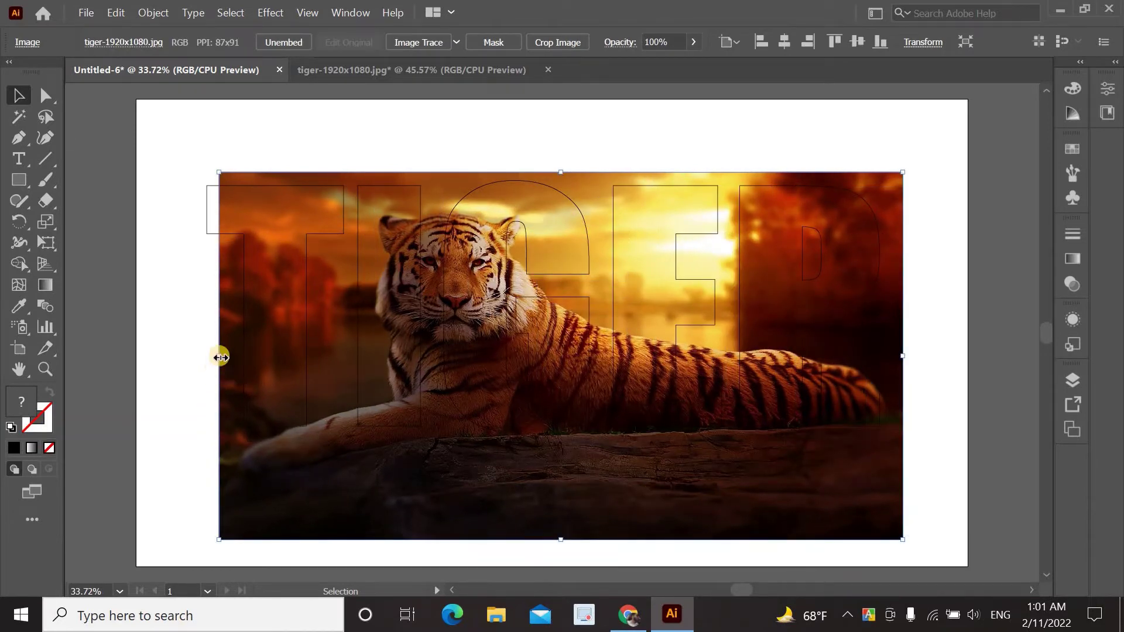
{"action": "left_click_drag", "start_coordinate": [221, 357], "coordinate": [202, 353]}
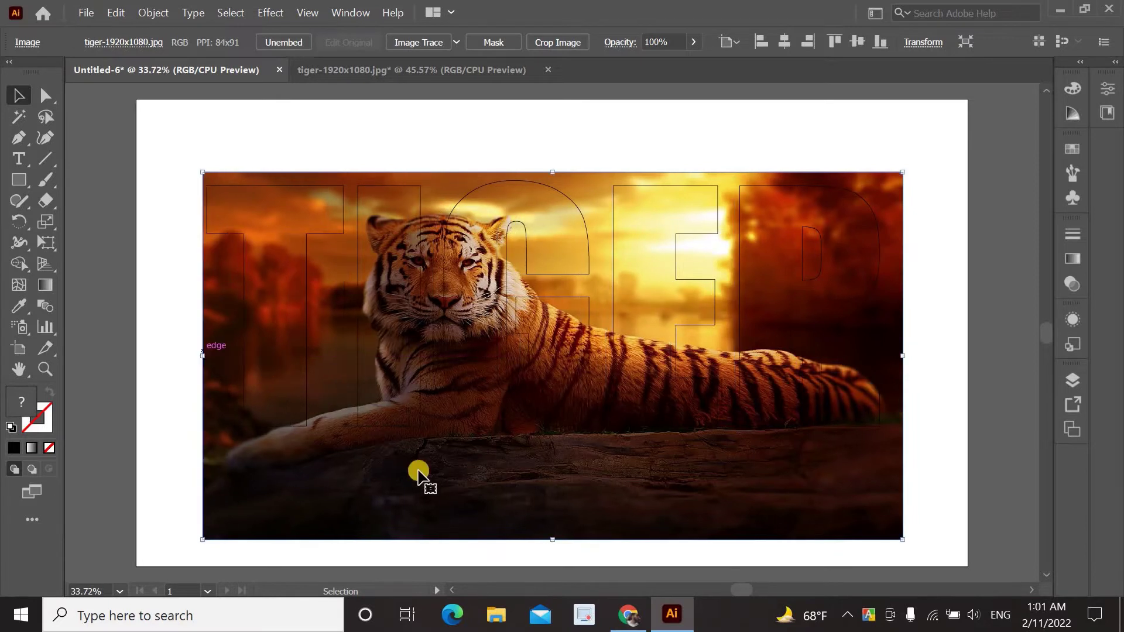
{"action": "left_click_drag", "start_coordinate": [494, 489], "coordinate": [496, 472]}
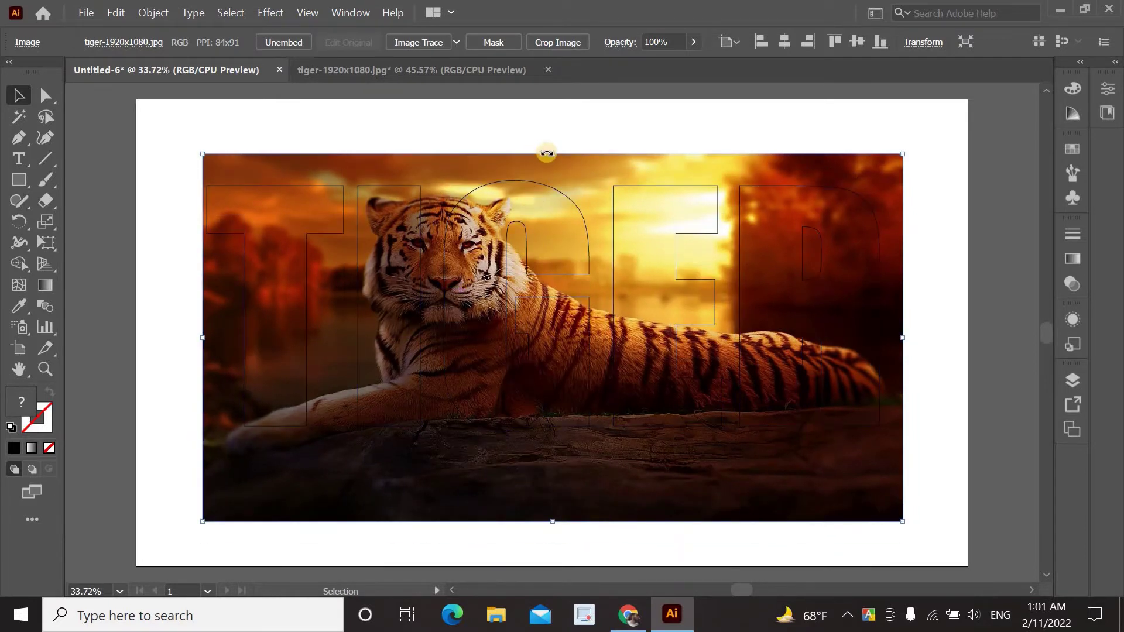
{"action": "left_click_drag", "start_coordinate": [551, 154], "coordinate": [551, 139]}
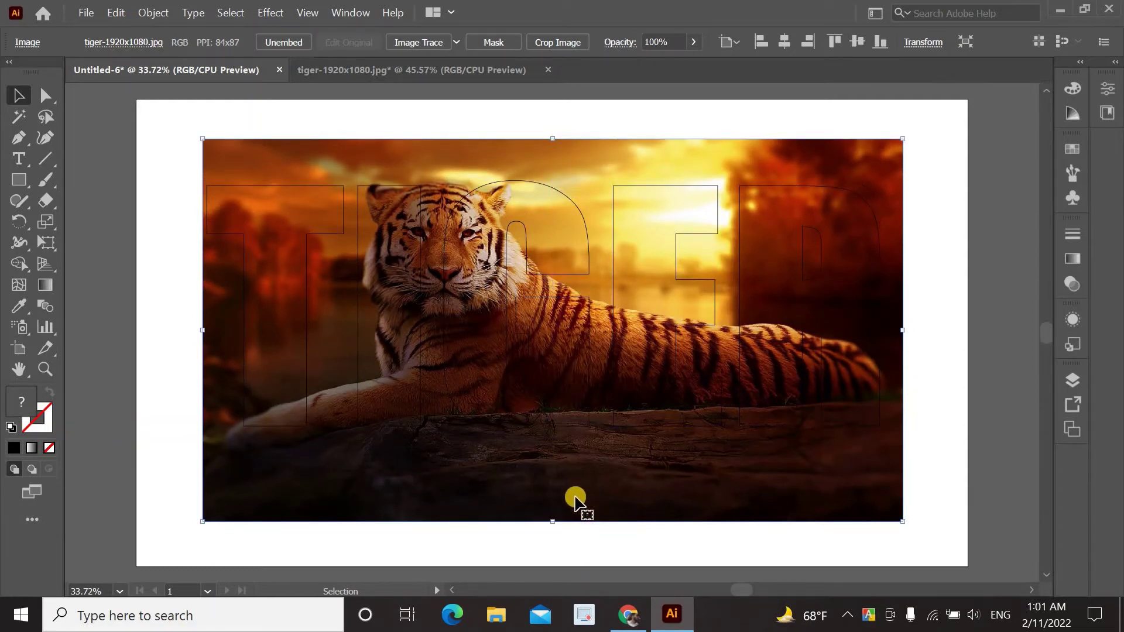
{"action": "left_click_drag", "start_coordinate": [577, 488], "coordinate": [554, 475]}
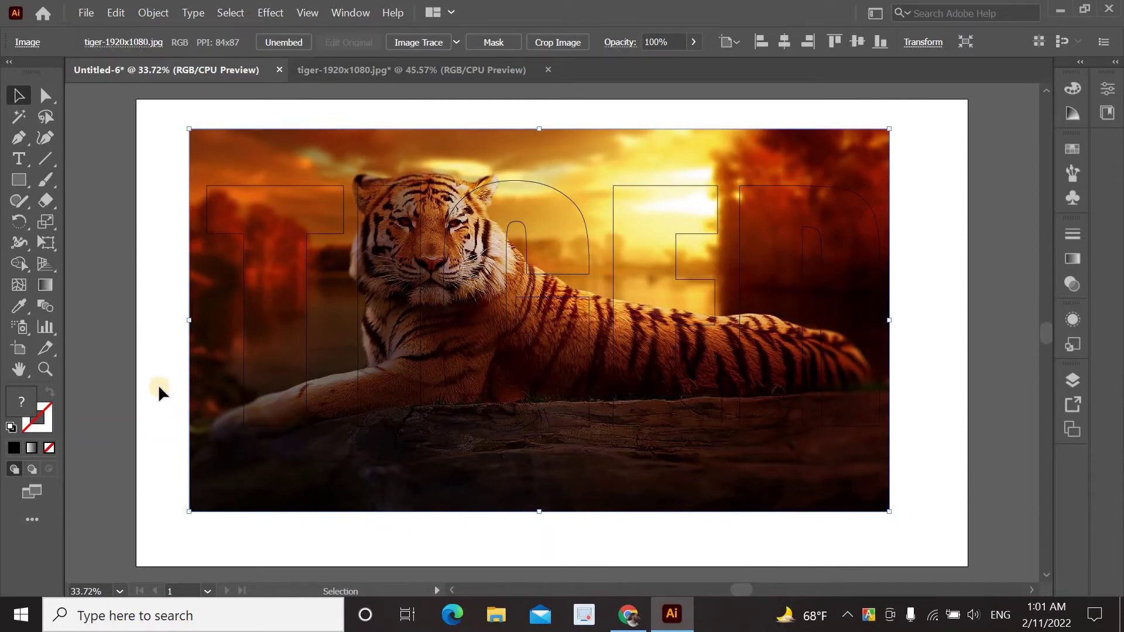
{"action": "key", "text": "Right"}
{"action": "key", "text": "Right"}
{"action": "key", "text": "Right"}
{"action": "key", "text": "Right"}
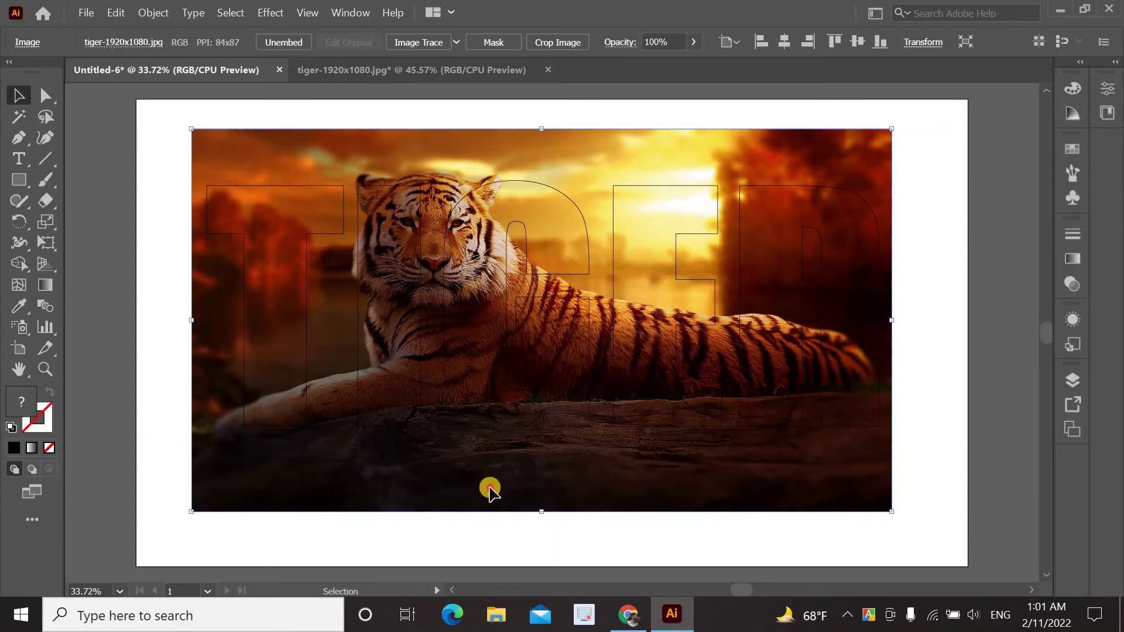
- Select the TIGER outlines together with the photo and make a clipping mask
{"action": "left_click", "coordinate": [457, 532]}
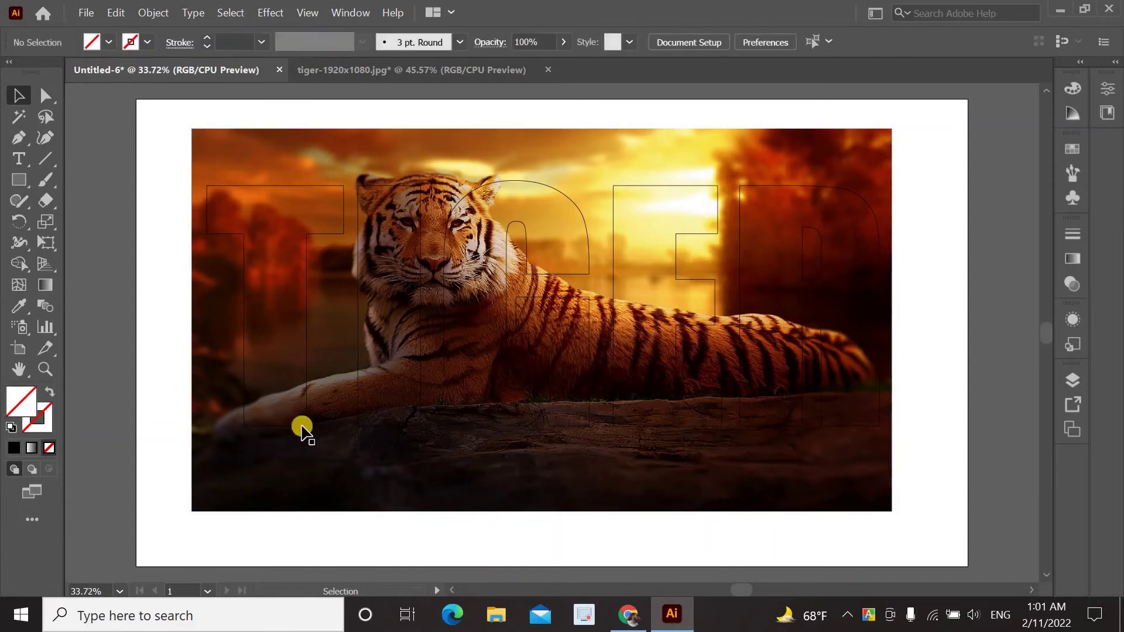
{"action": "left_click", "coordinate": [242, 286]}
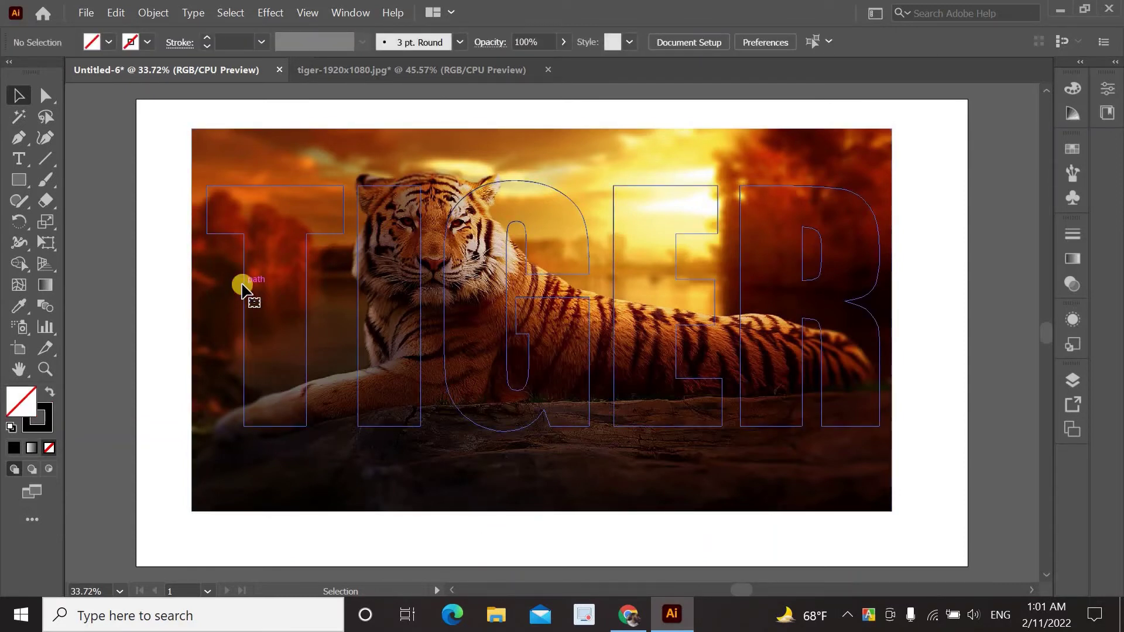
{"action": "left_click", "coordinate": [230, 14]}
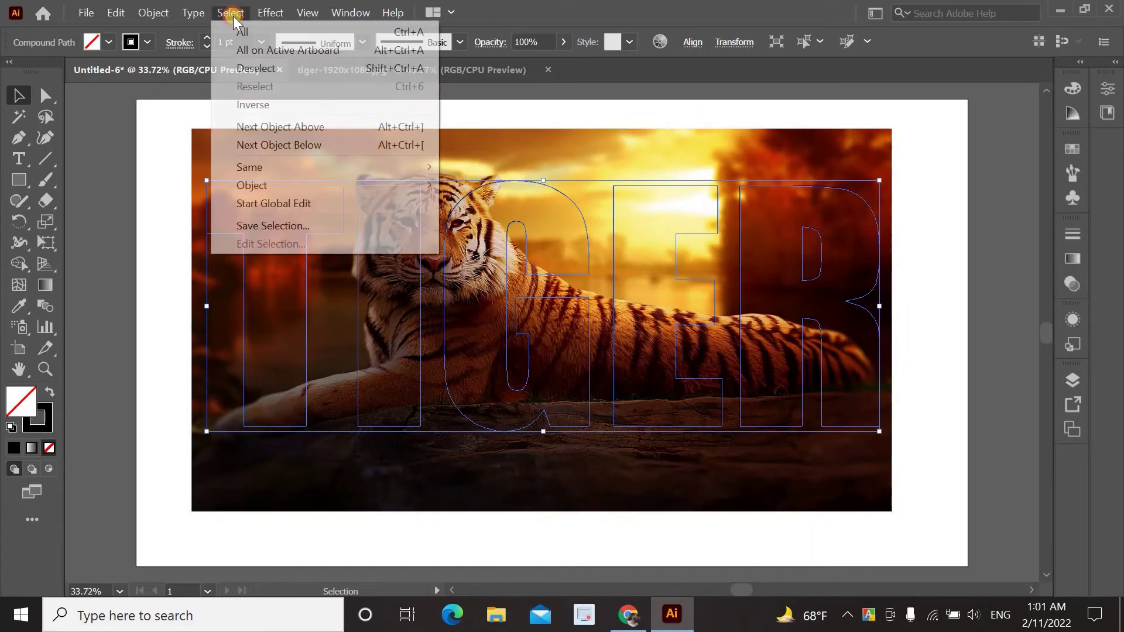
{"action": "left_click", "coordinate": [304, 32]}
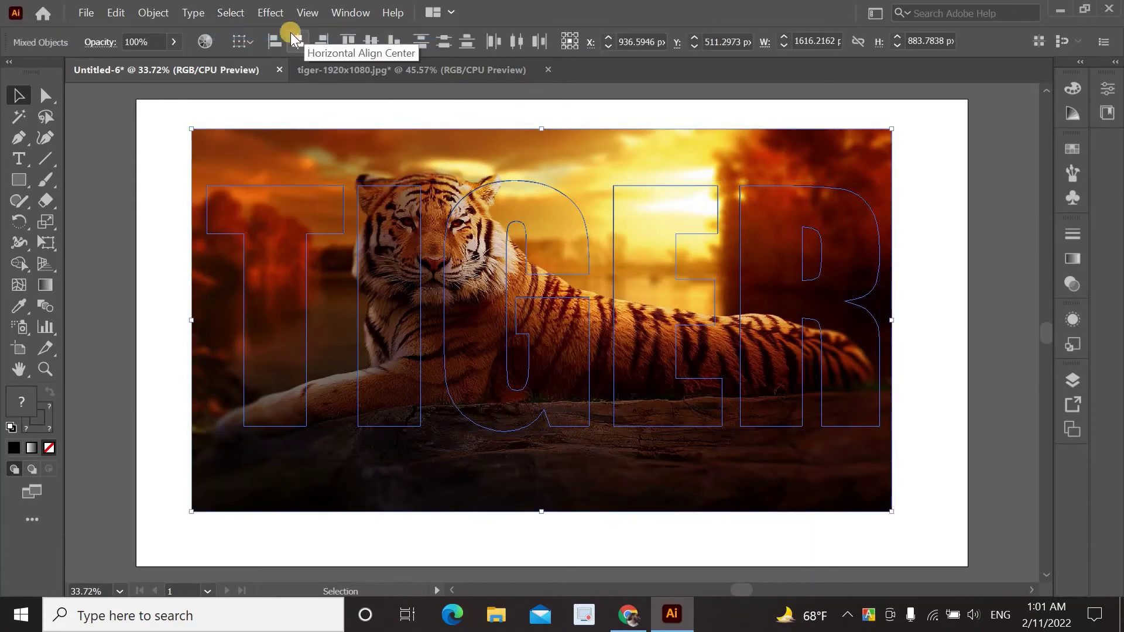
{"action": "left_click", "coordinate": [164, 14]}
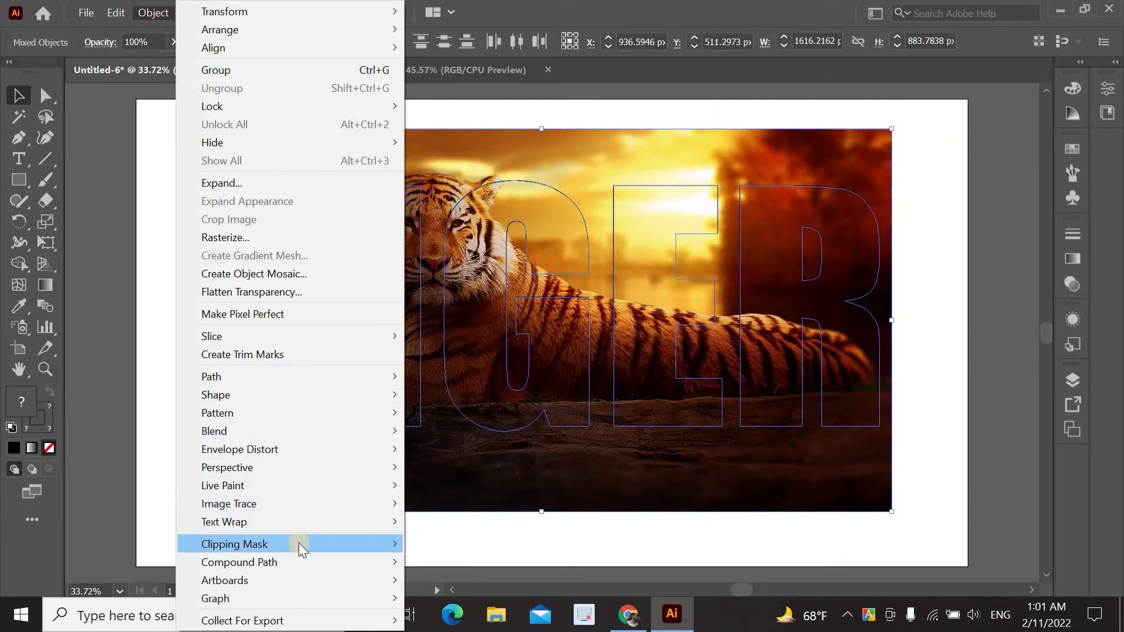
{"action": "mouse_move", "coordinate": [235, 544]}
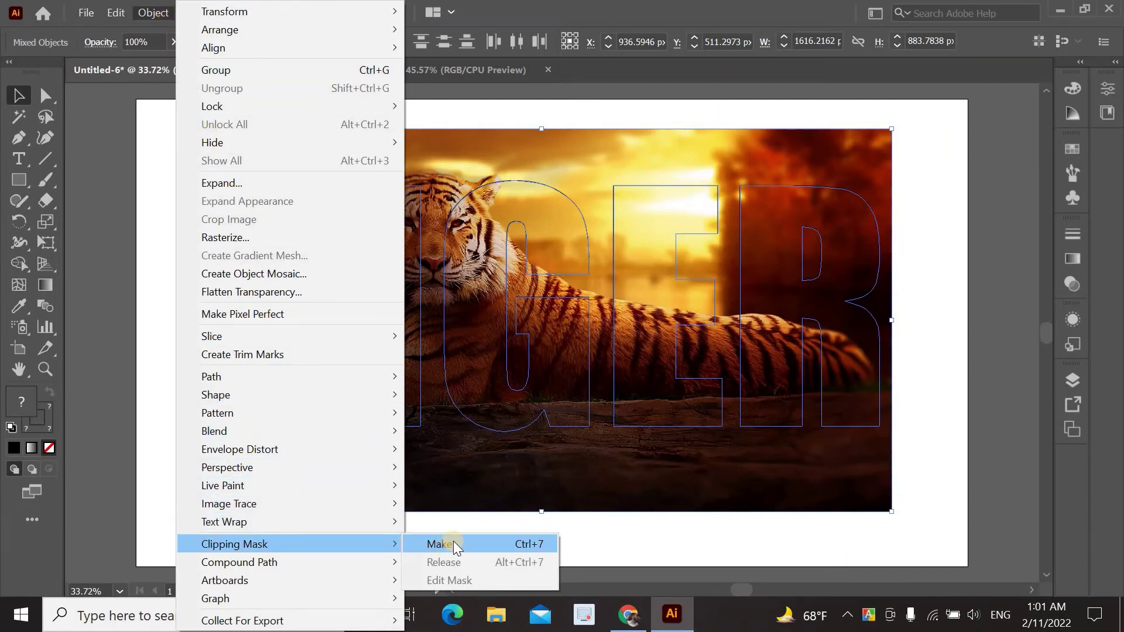
{"action": "left_click", "coordinate": [451, 540]}
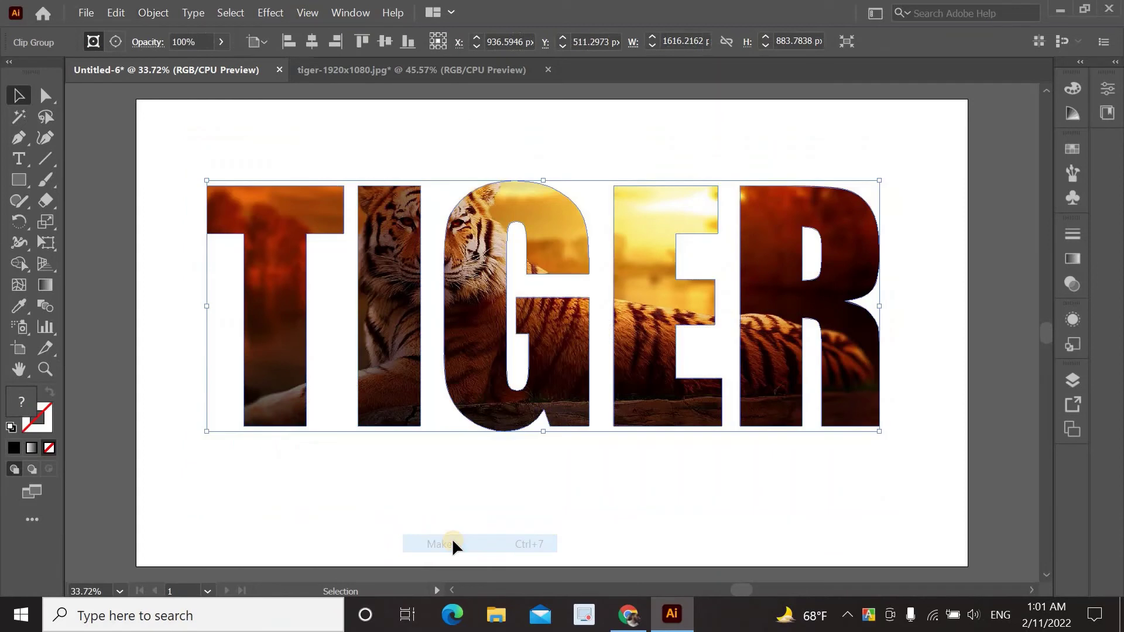
- Move the clipped TIGER group slightly down and right to X 960 px, Y 490 px
{"action": "left_click", "coordinate": [171, 331]}
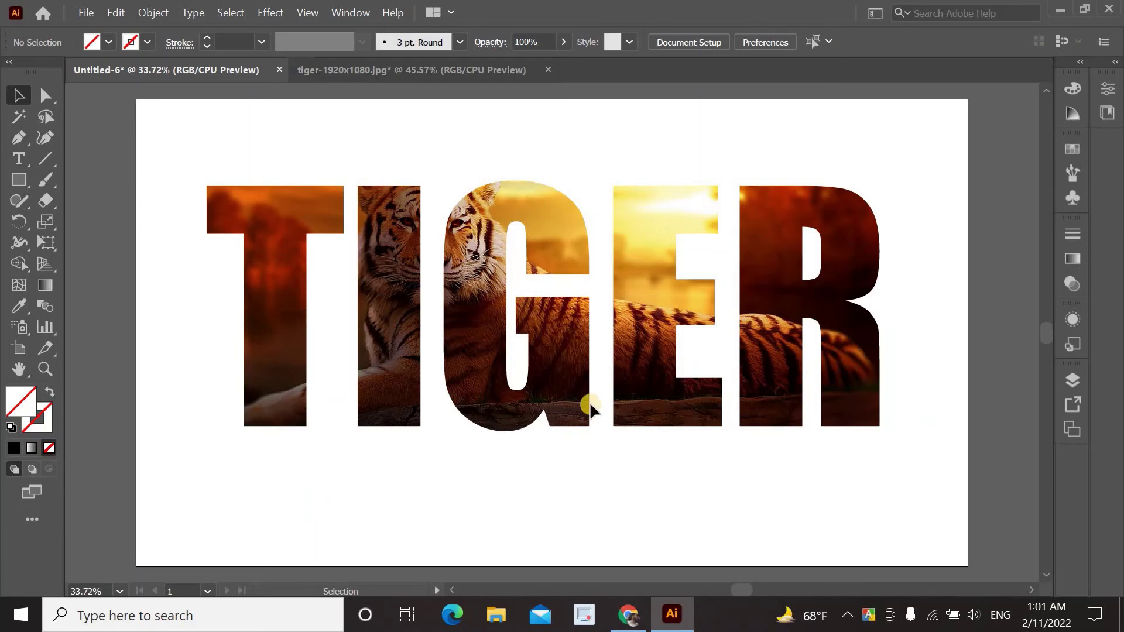
{"action": "mouse_move", "coordinate": [556, 371]}
{"action": "left_mouse_down"}
{"action": "mouse_move", "coordinate": [560, 383]}
{"action": "mouse_move", "coordinate": [569, 376]}
{"action": "left_mouse_up"}
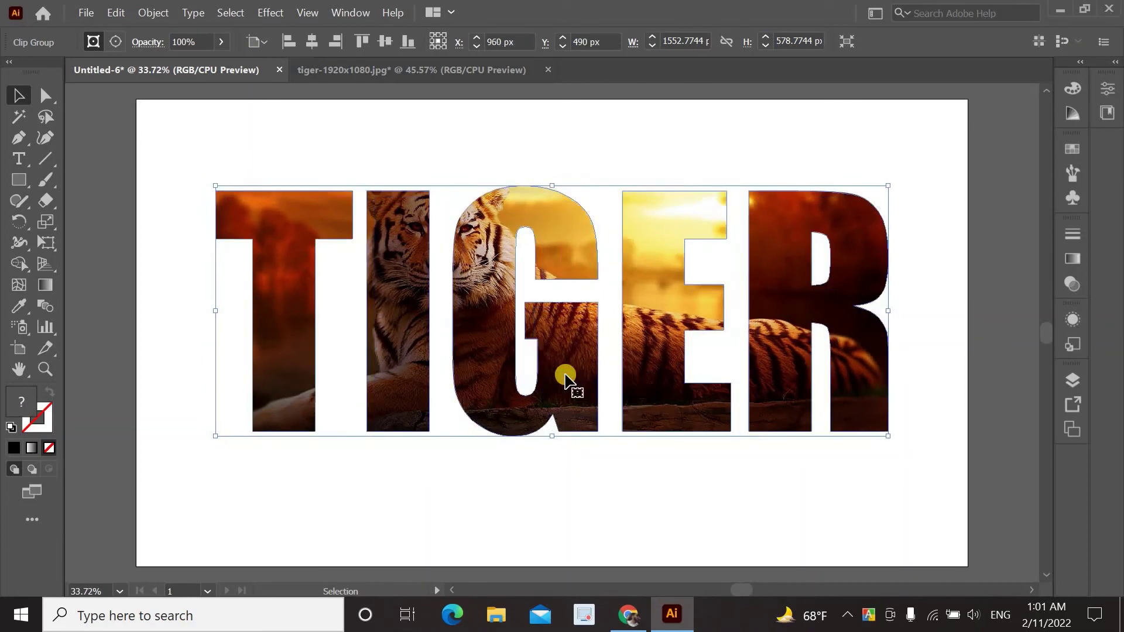
{"action": "left_click", "coordinate": [571, 501]}
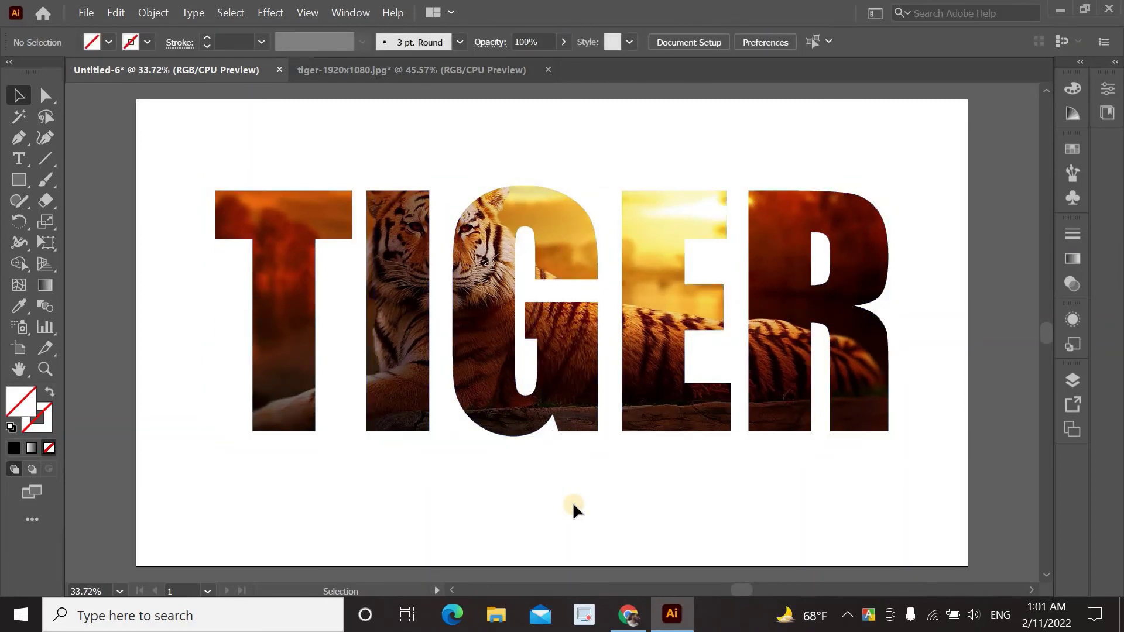